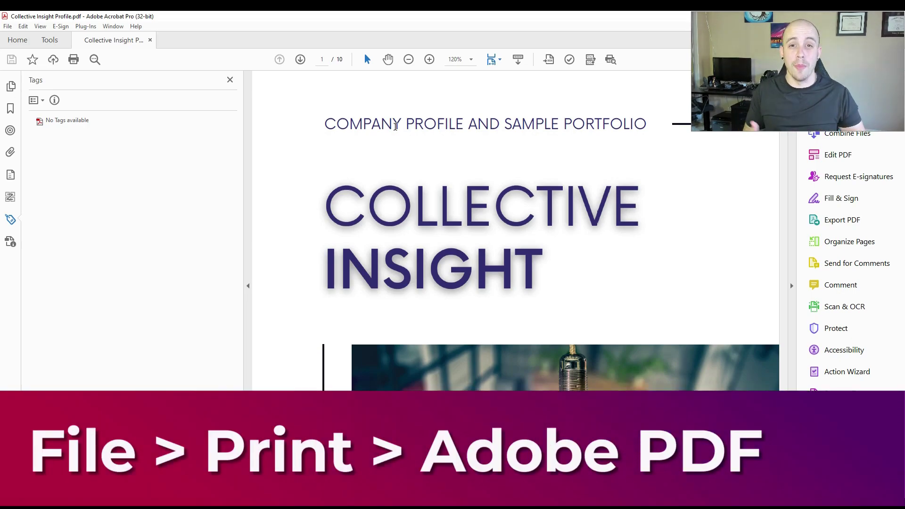
- Print the profile to the Adobe PDF printer, producing testCollective Insight Profile.pdf
left_click(7, 26)
left_click(60, 296)
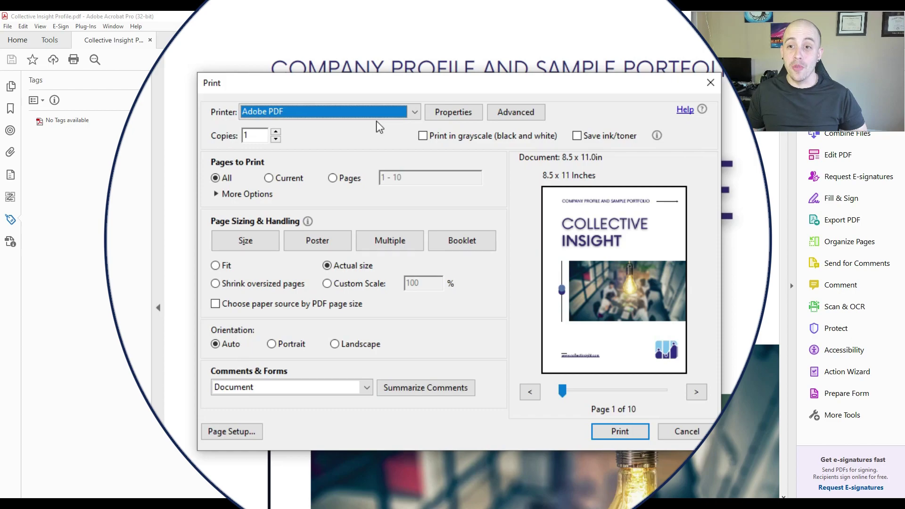
left_click(626, 430)
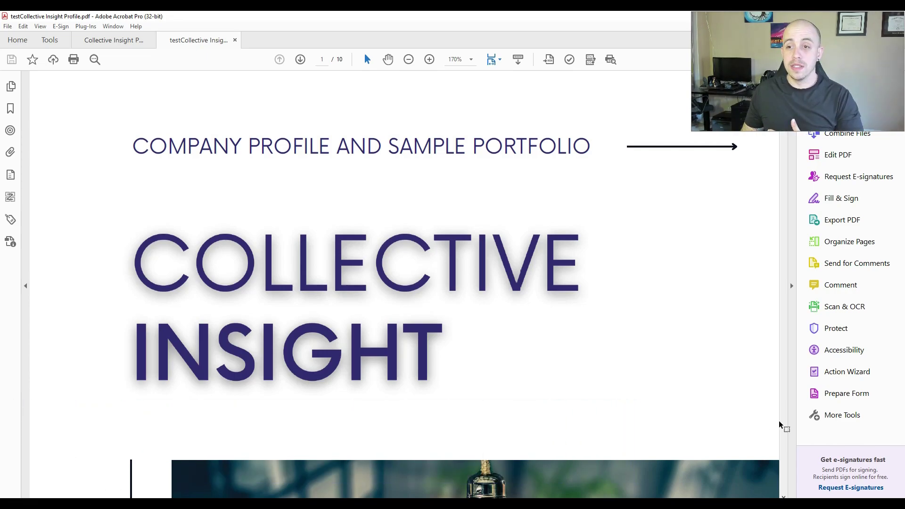
- Start the Make Accessible action, keeping the document description unchanged
left_click(838, 374)
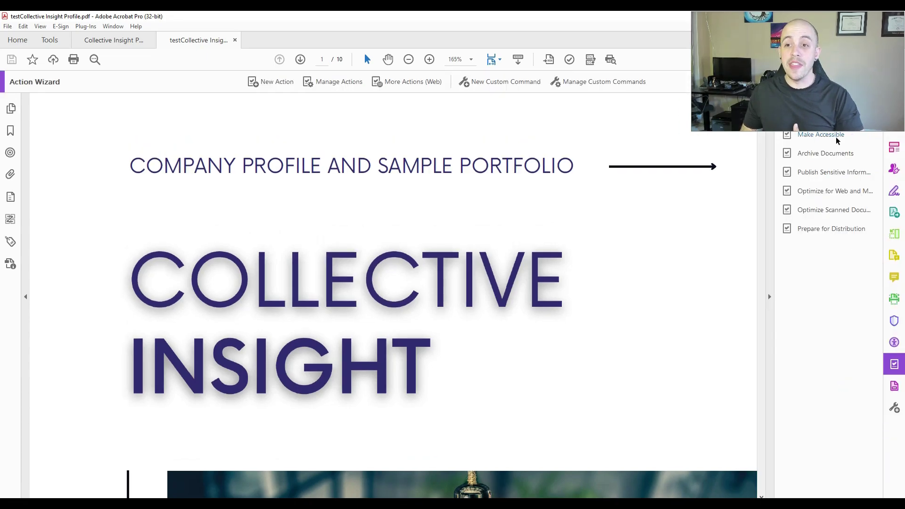
left_click(838, 137)
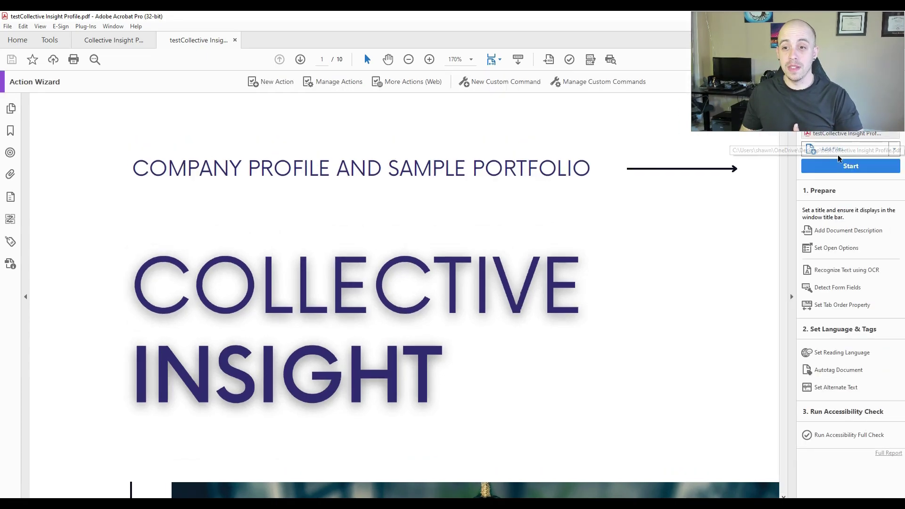
left_click(840, 165)
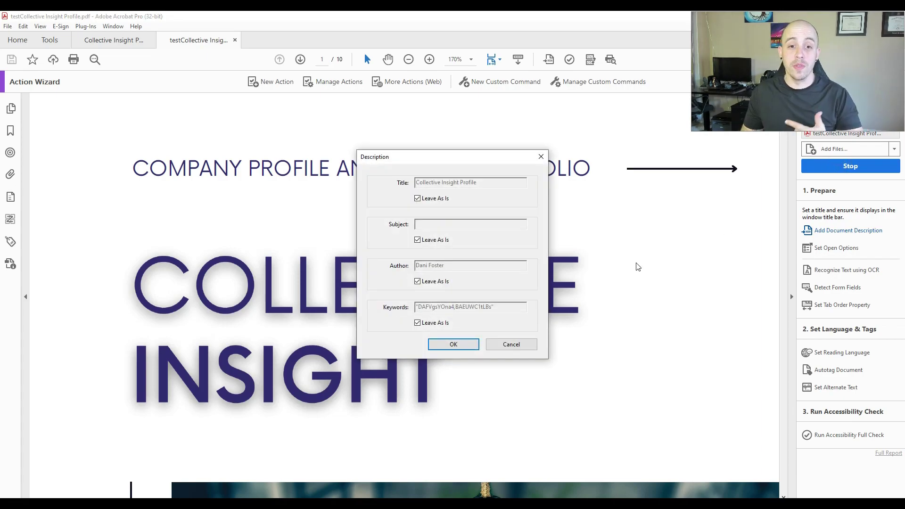
key("Return")
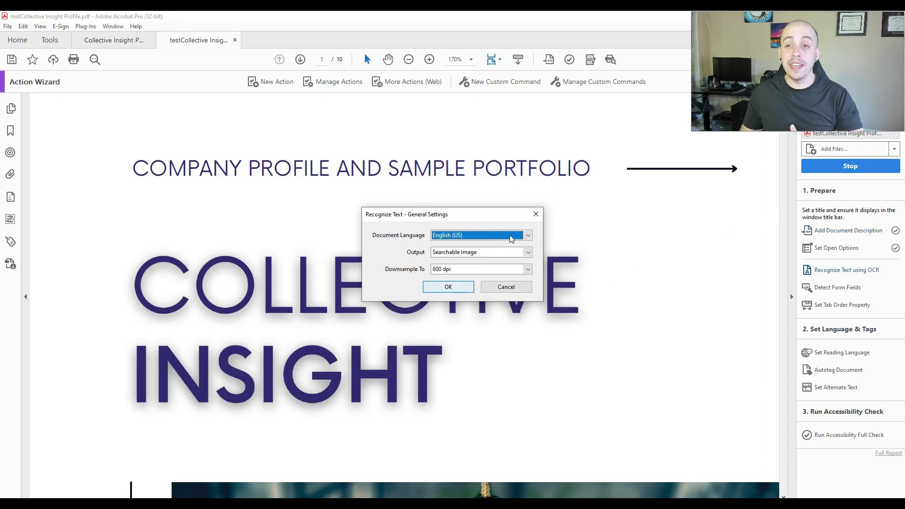
- Accept OCR settings, skip form field detection, choose English, and finish the alt-text step
left_click(446, 288)
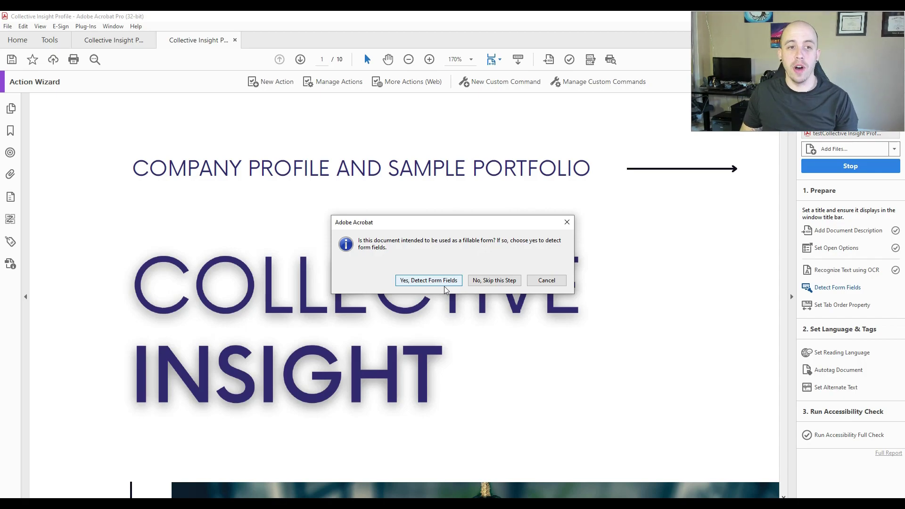
left_click(496, 282)
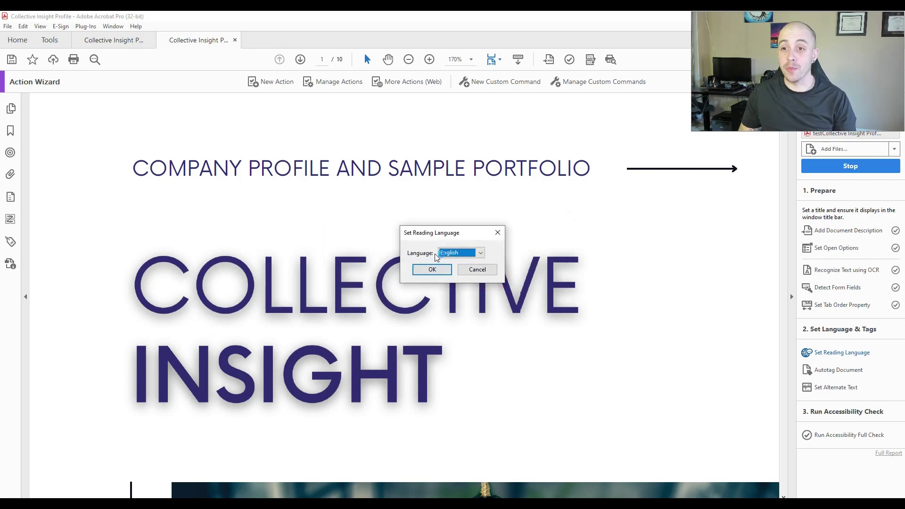
left_click(437, 270)
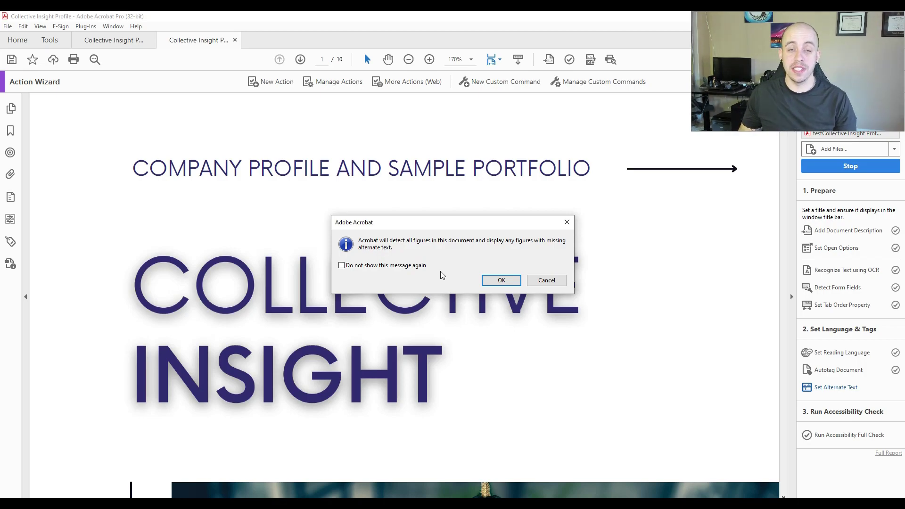
left_click(500, 281)
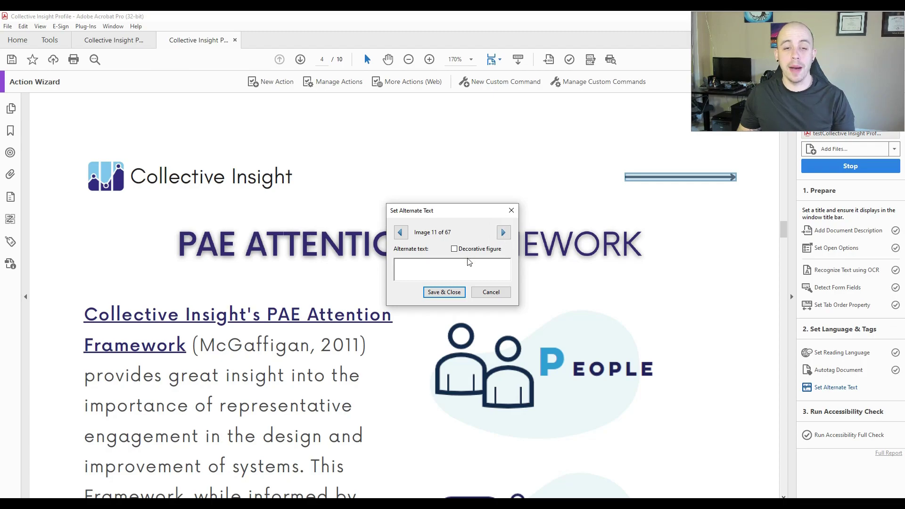
left_click(434, 293)
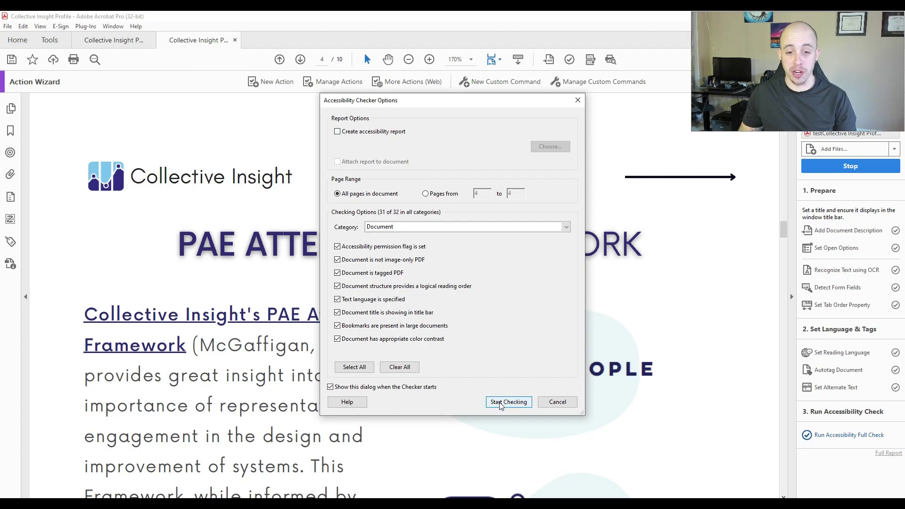
- Run the accessibility check on all pages and scroll through the document
left_click(501, 404)
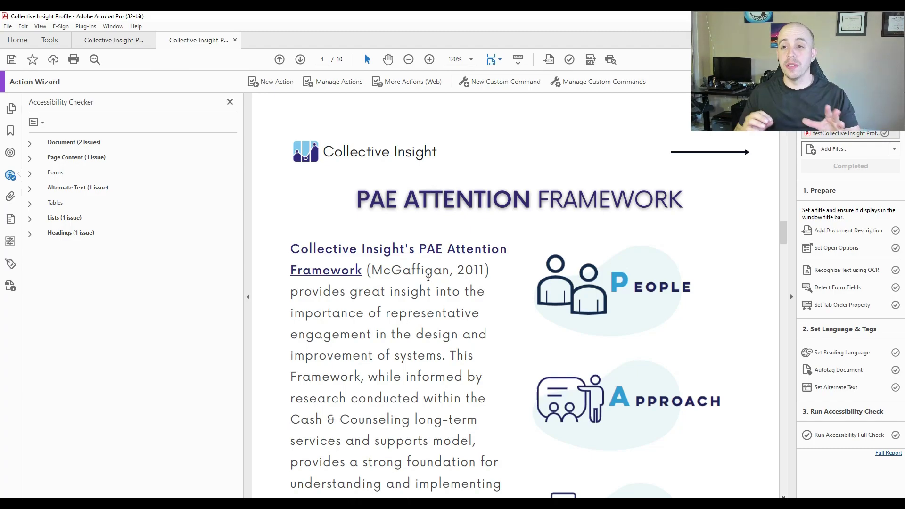
scroll(428, 278, "down", 5)
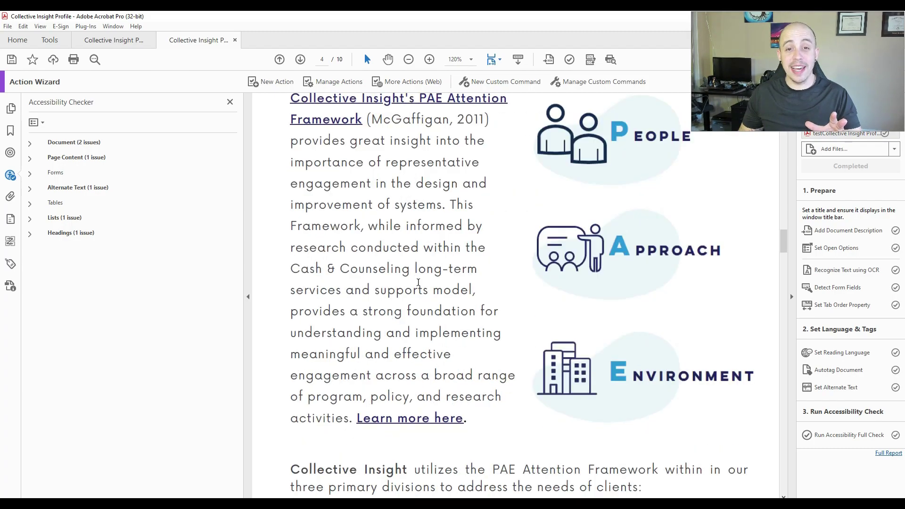
scroll(414, 288, "down", 3)
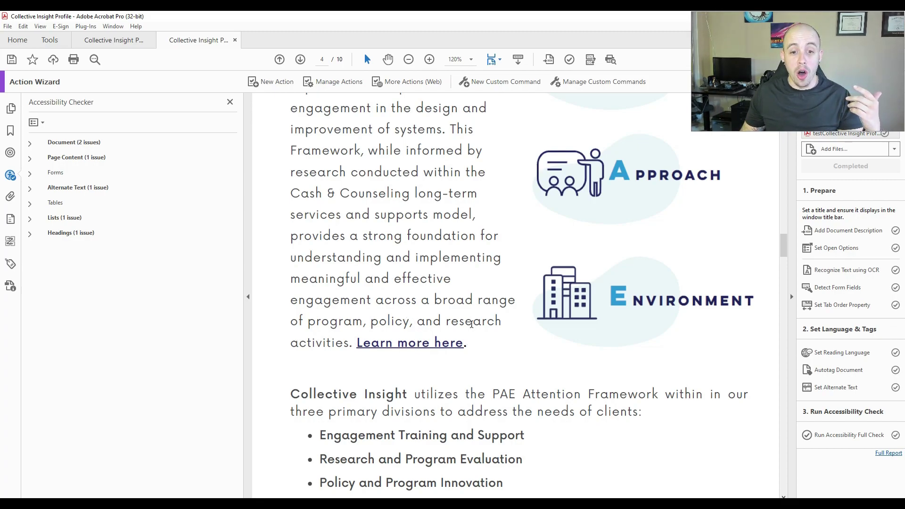
- Test whether the 'Learn more here.' text on page 4 works as a link
mouse_move(454, 246)
left_mouse_down()
mouse_move(353, 190)
mouse_move(305, 146)
left_mouse_up()
left_click(335, 198)
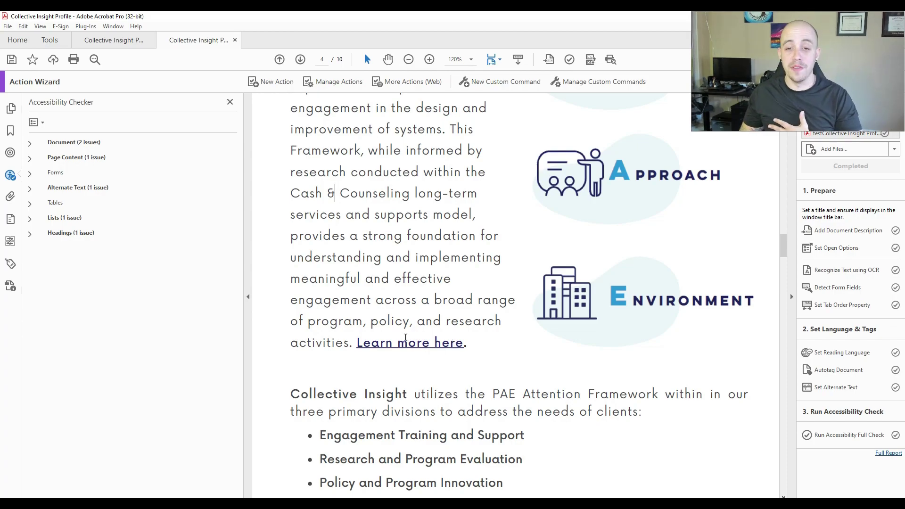
mouse_move(367, 347)
left_mouse_down()
mouse_move(469, 348)
mouse_move(346, 346)
left_mouse_up()
left_click(475, 367)
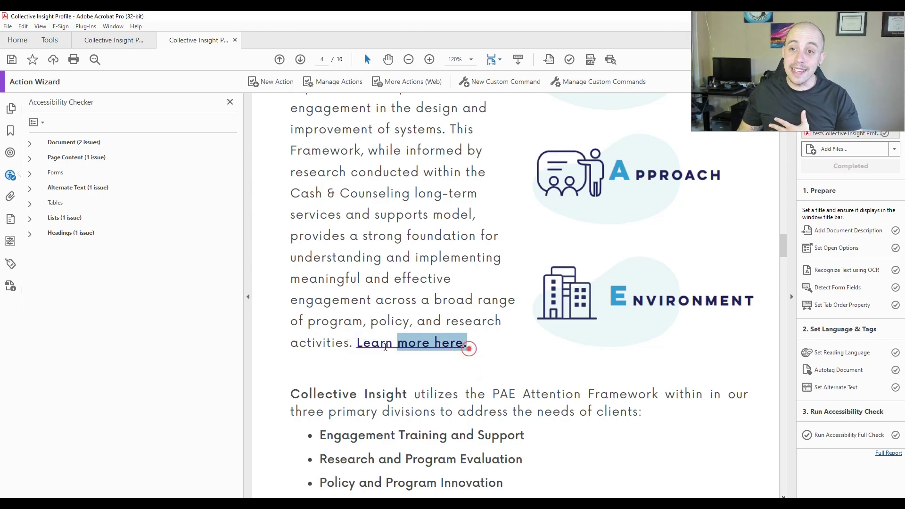
left_click(358, 373)
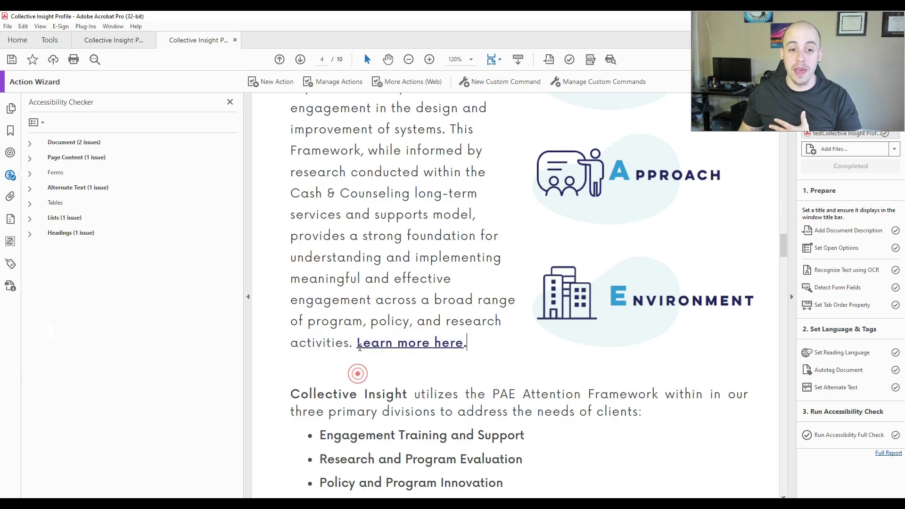
left_click(463, 347)
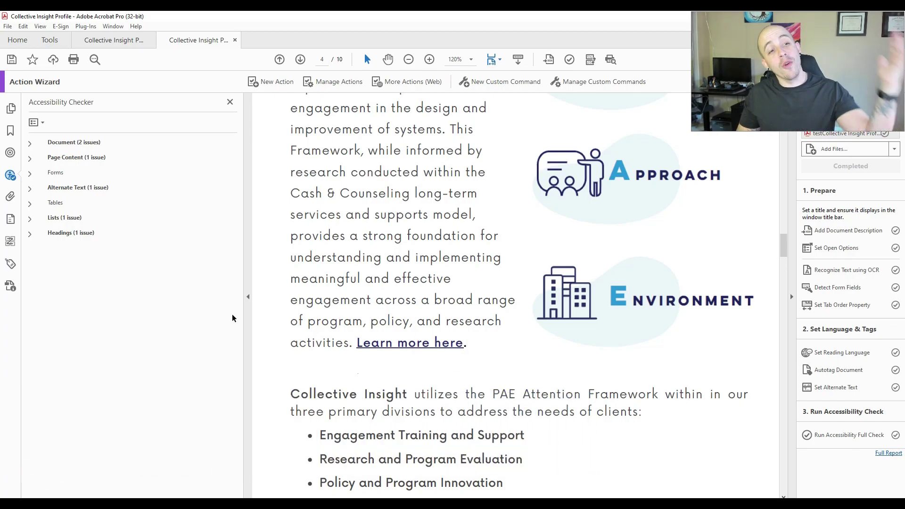
- In the Tags pane, add a Document tag above the first Figure and drag all tags into it
left_click(10, 264)
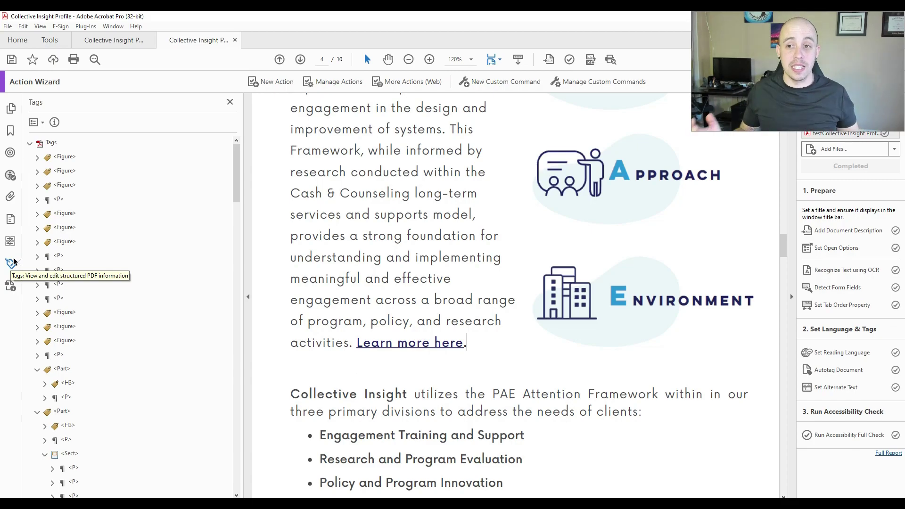
left_click(64, 158)
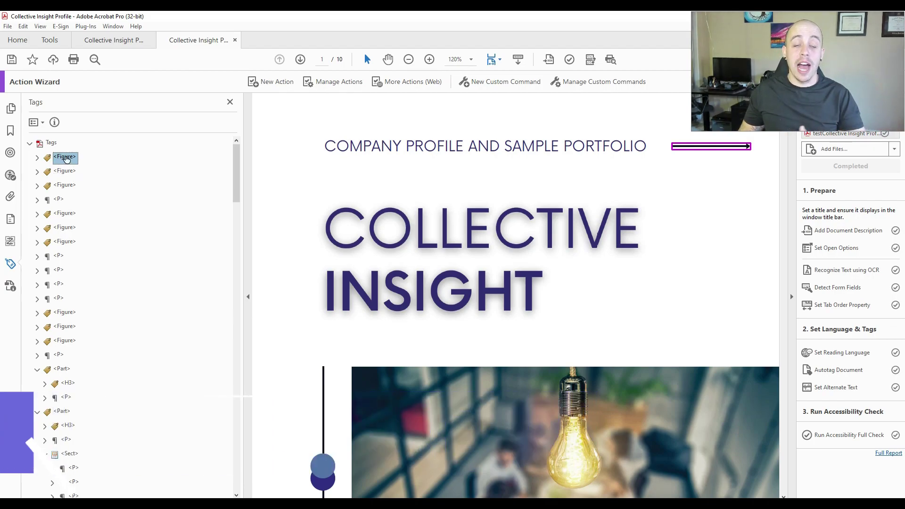
right_click(66, 159)
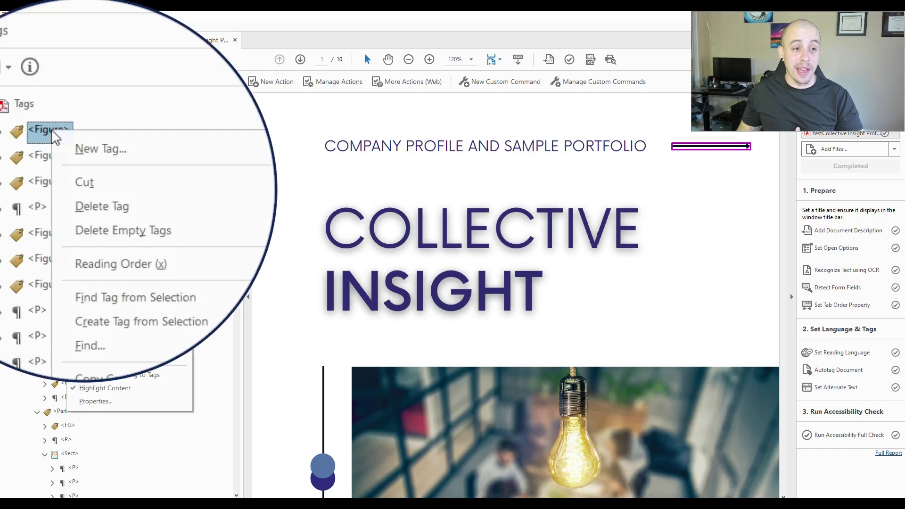
left_click(115, 153)
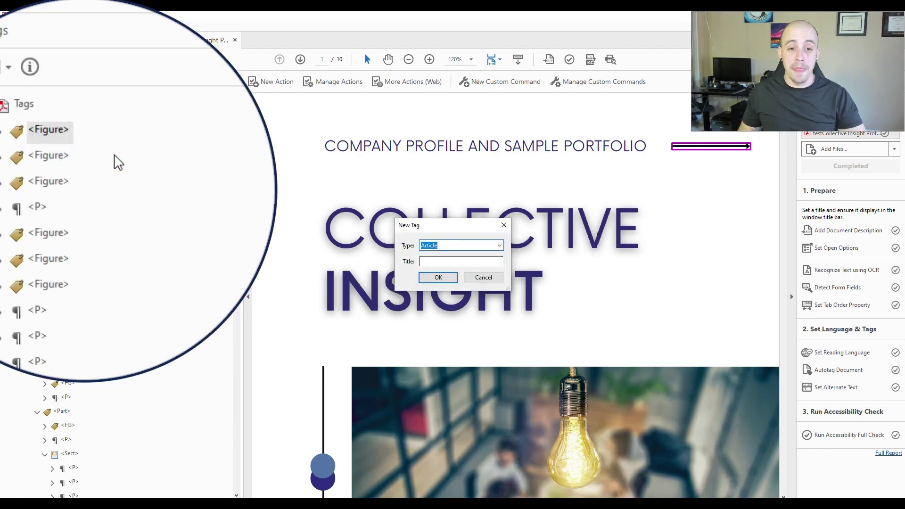
type("Document")
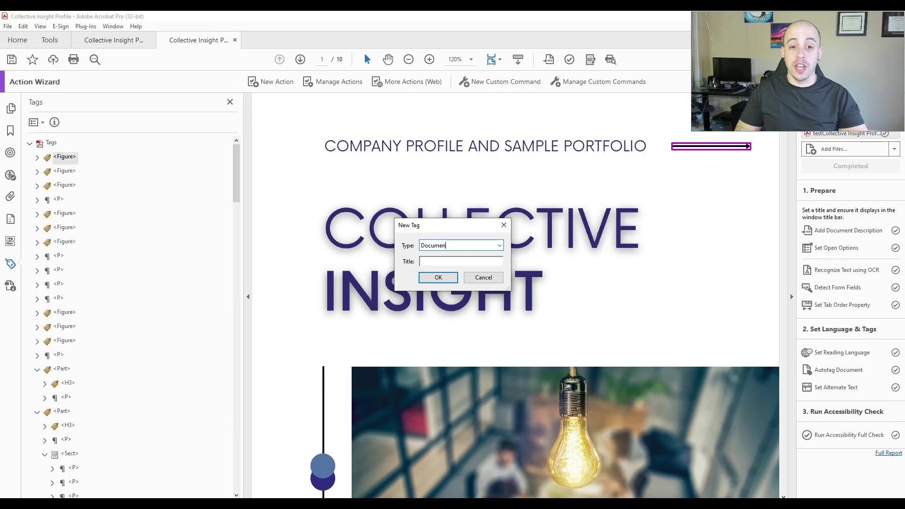
key("Return")
left_click(65, 184)
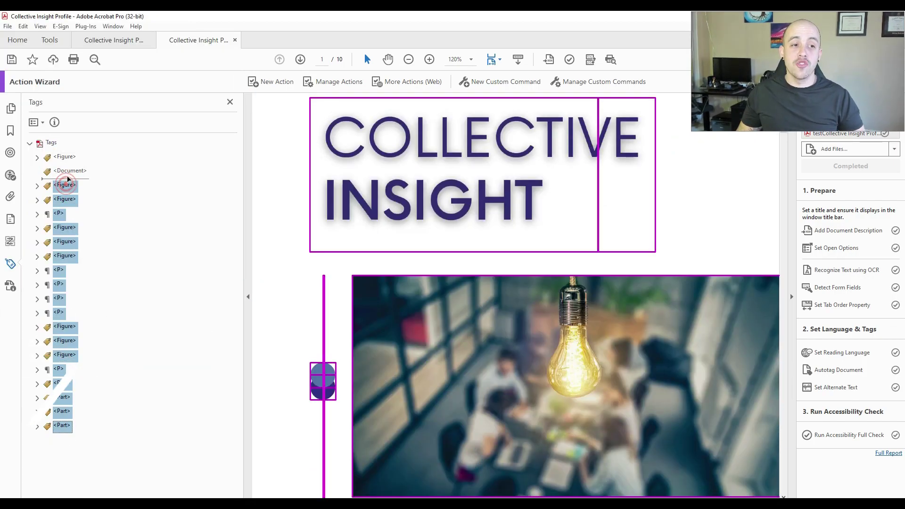
left_click_drag(73, 186, 68, 175)
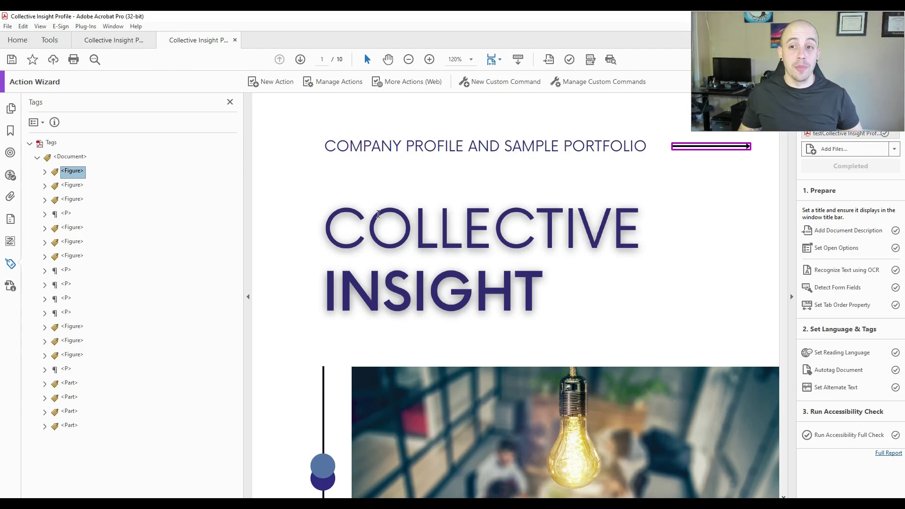
- Change the PathPath and Image (138) content under the first Figures to artifacts
key("ctrl+0")
left_click(76, 185)
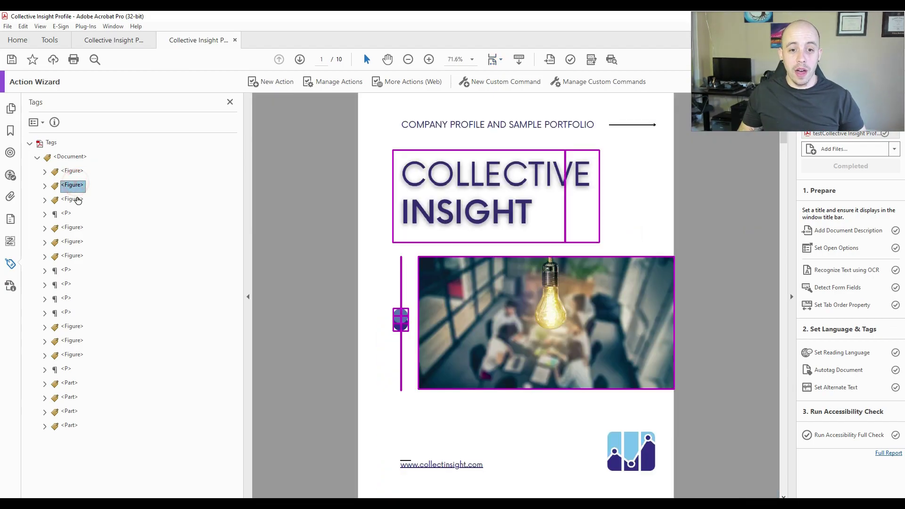
left_click(45, 200)
left_click(45, 171)
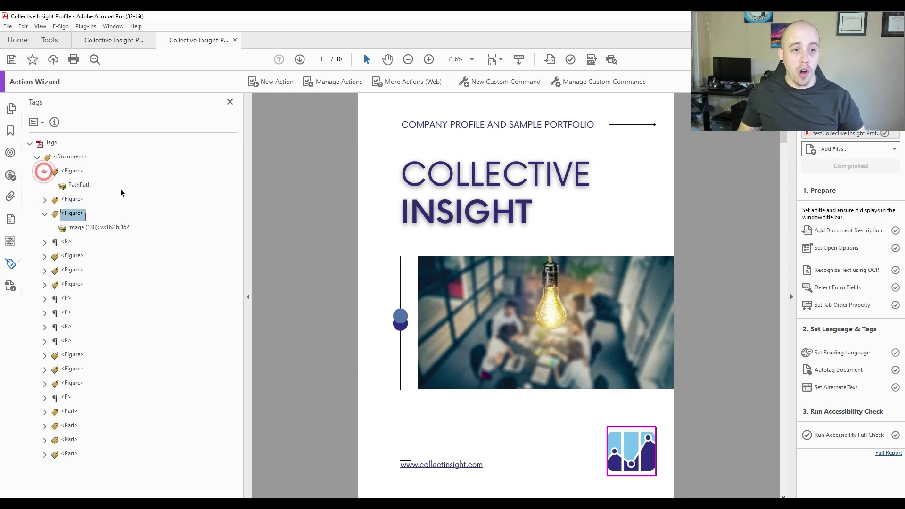
left_click(80, 184)
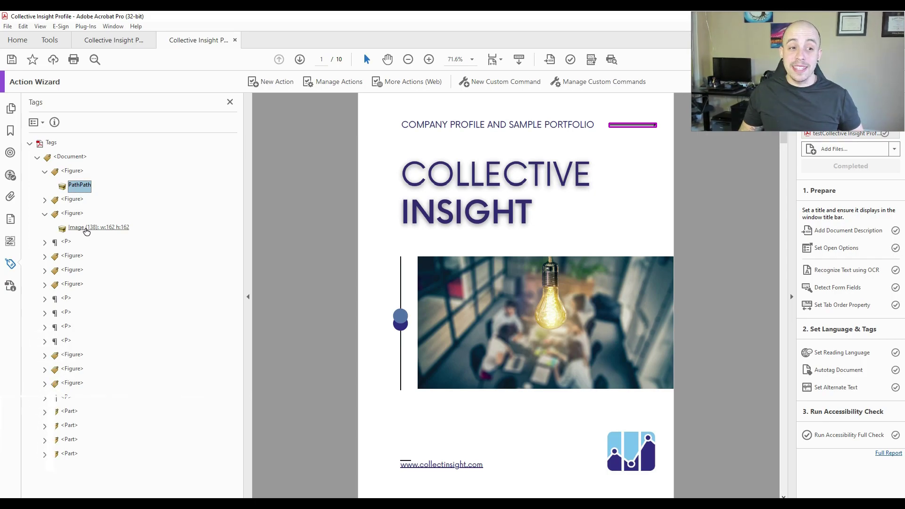
left_click(86, 230, "ctrl")
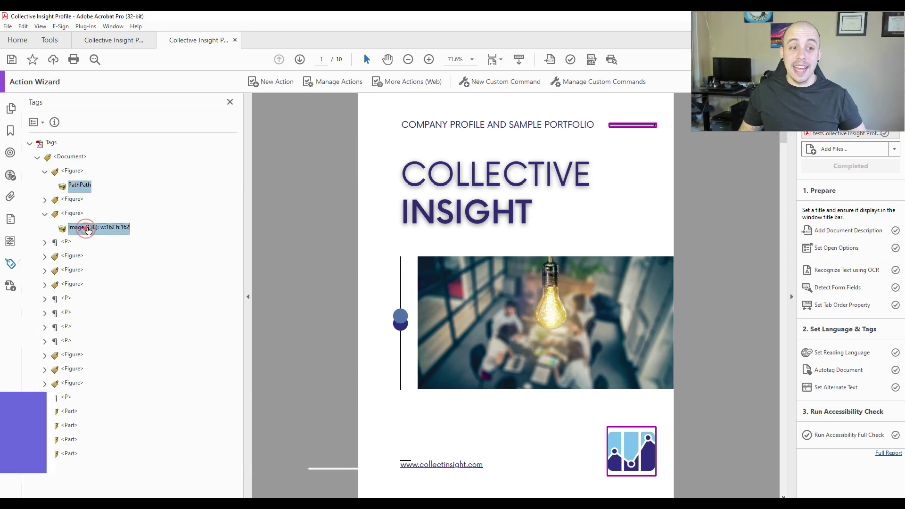
right_click(78, 187)
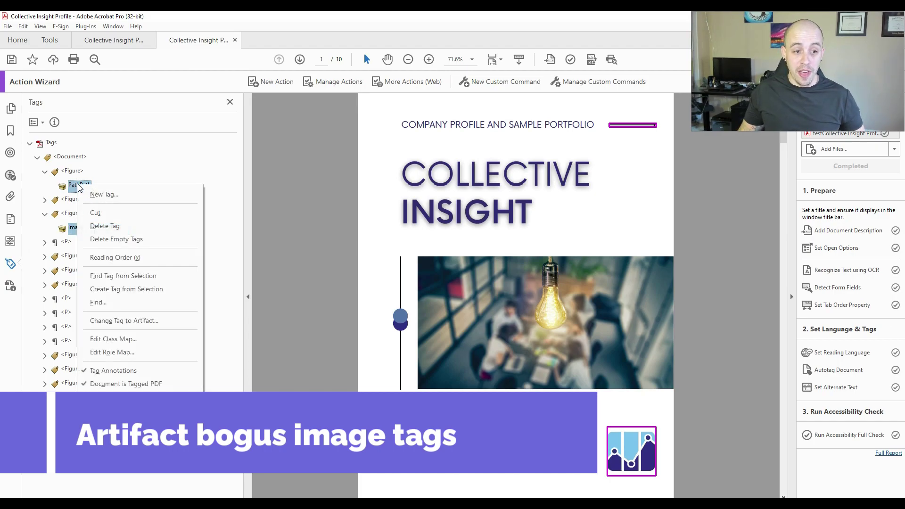
left_click(169, 321)
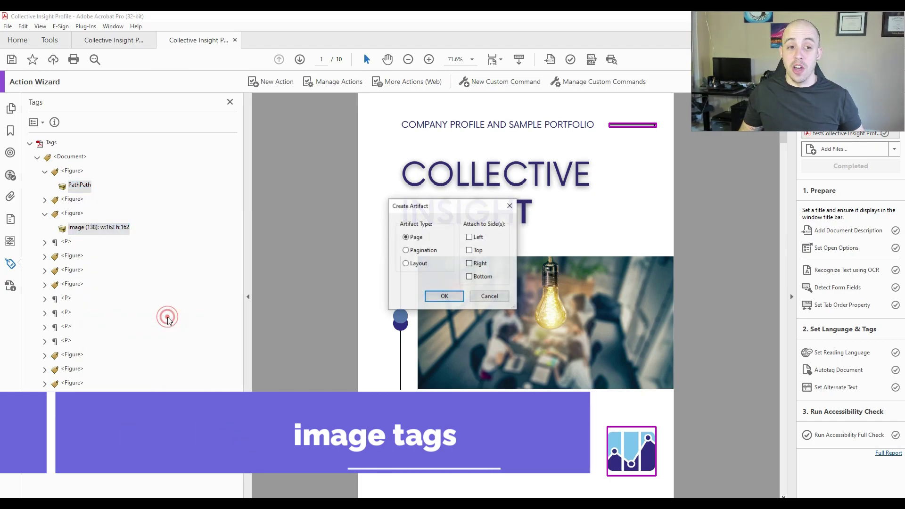
left_click(436, 298)
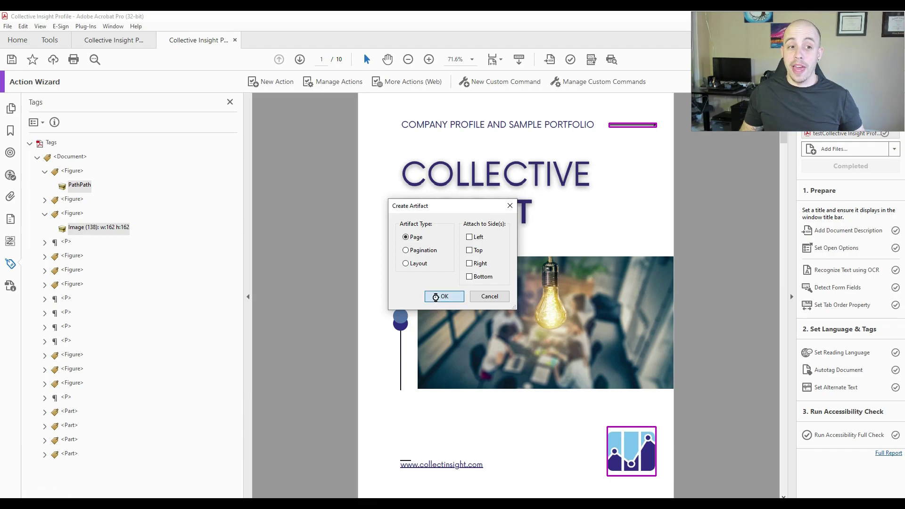
left_click(72, 174)
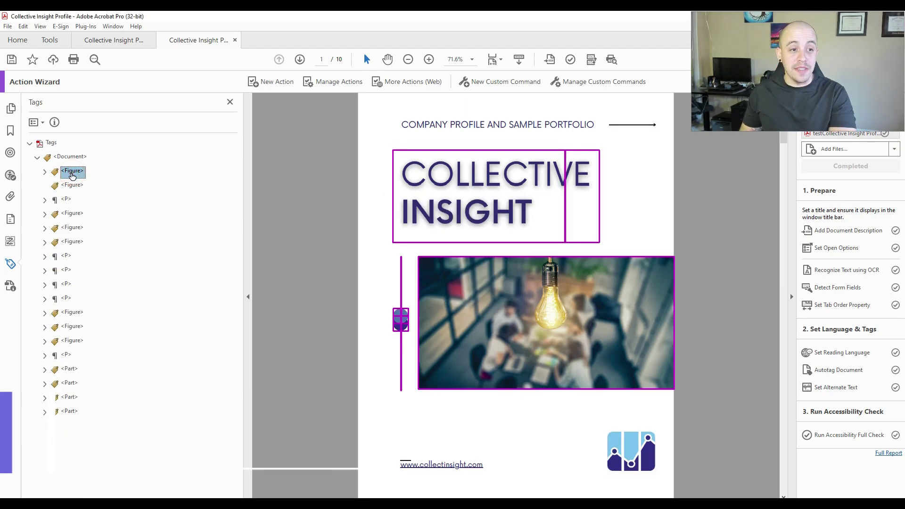
- Delete the empty Figure tag and expand the first remaining Figure to its PathPathPathImage content
key("Delete")
left_click(72, 175)
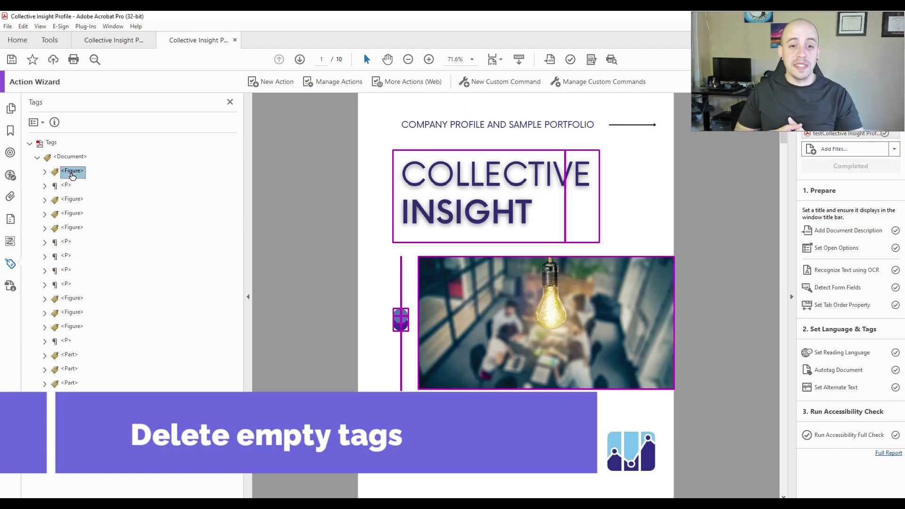
key("Right")
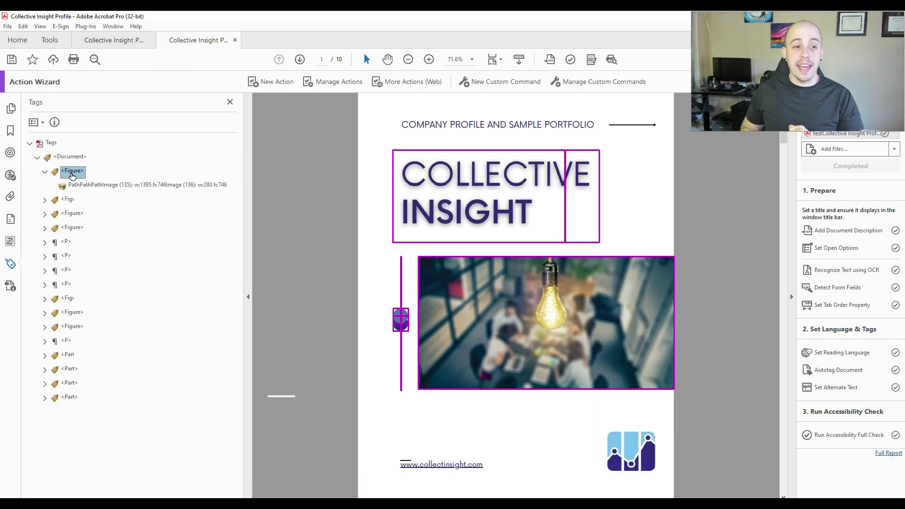
key("Down")
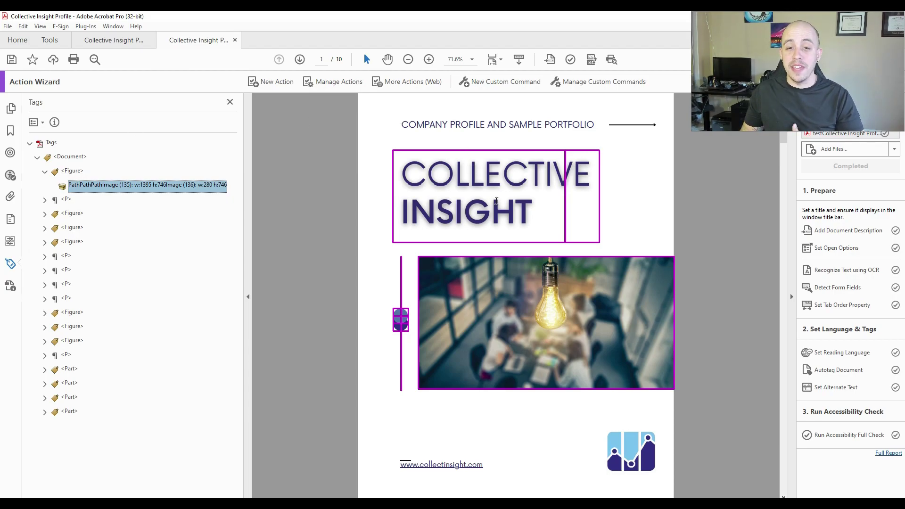
scroll(525, 226, "up", 2)
scroll(536, 235, "up", 1)
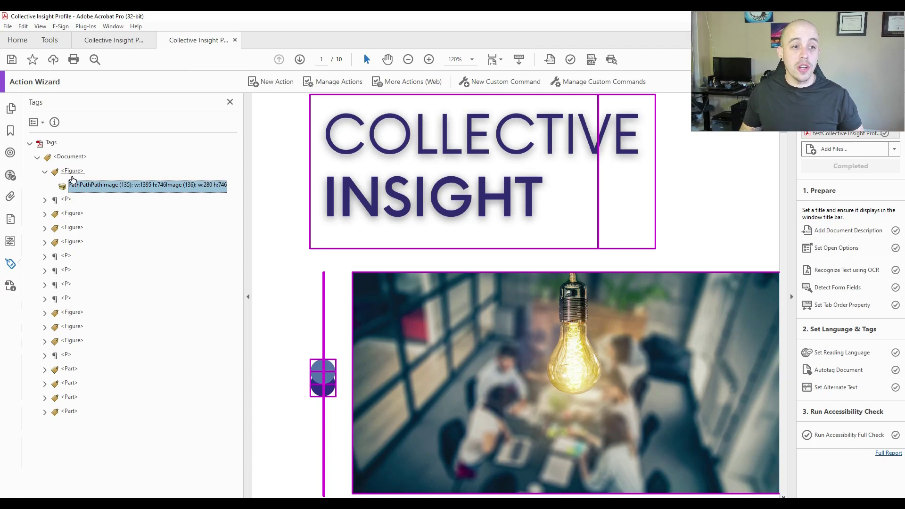
left_click(137, 217)
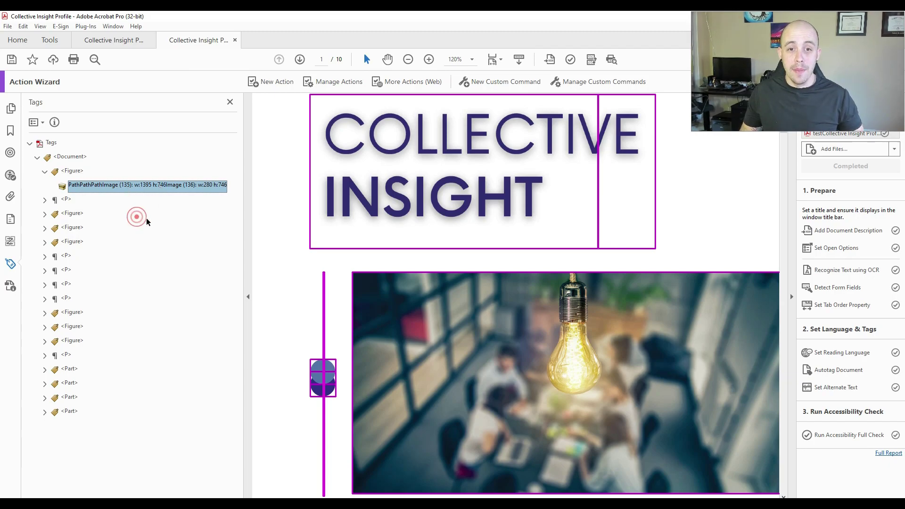
scroll(624, 203, "up", 2)
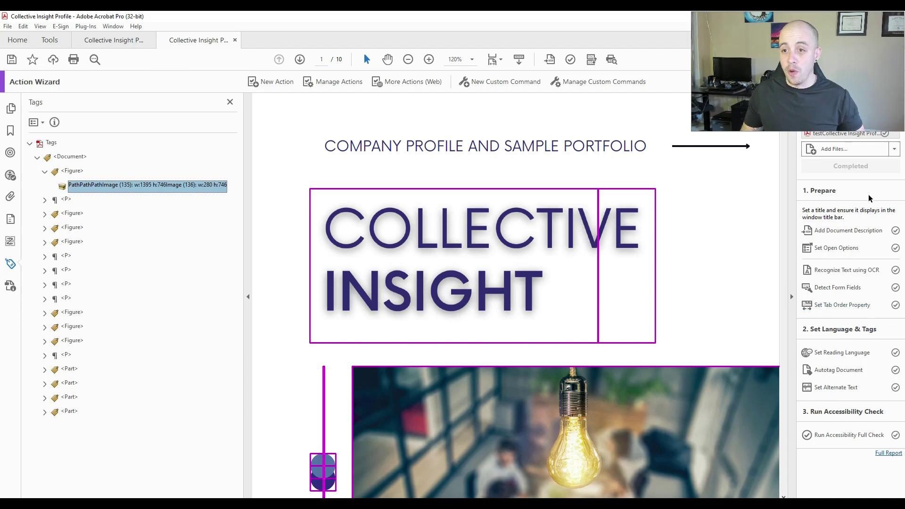
- With the Reading Order tool, tag the COLLECTIVE INSIGHT cover title as Heading 1
left_click(886, 82)
key("ctrl+minus")
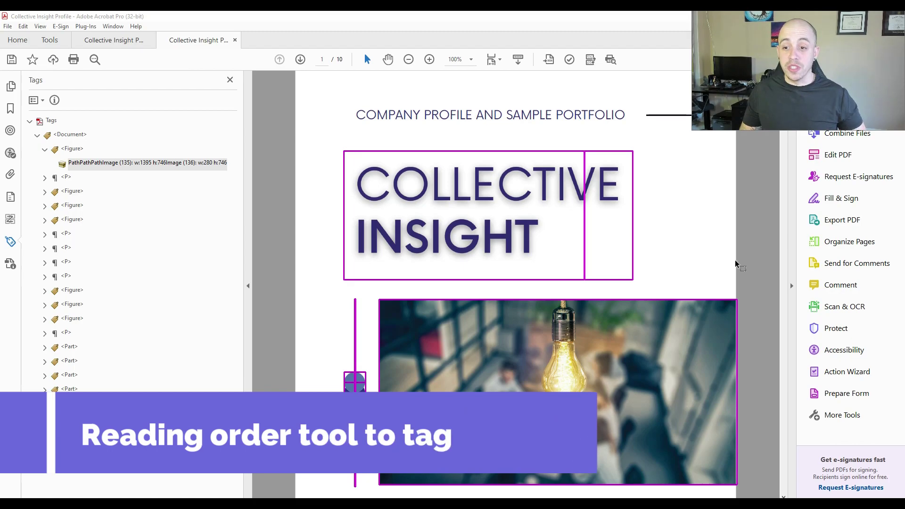
left_click(854, 349)
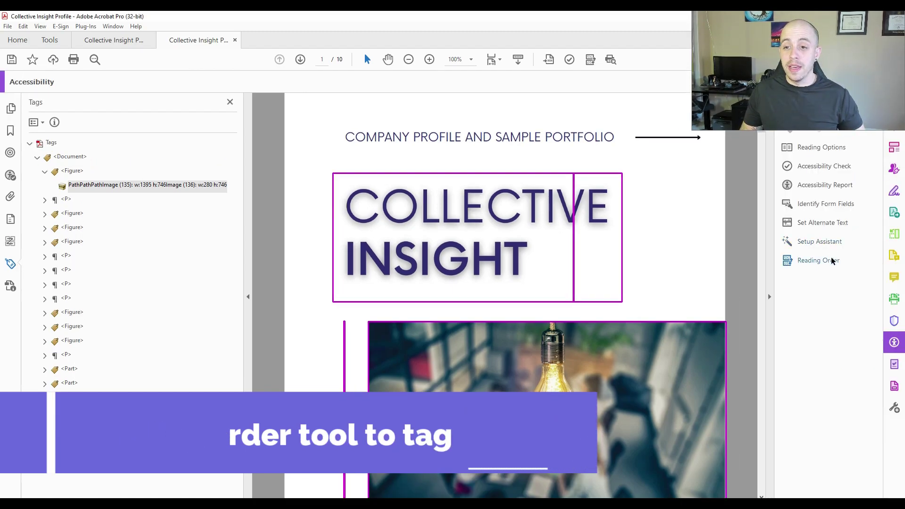
left_click(831, 261)
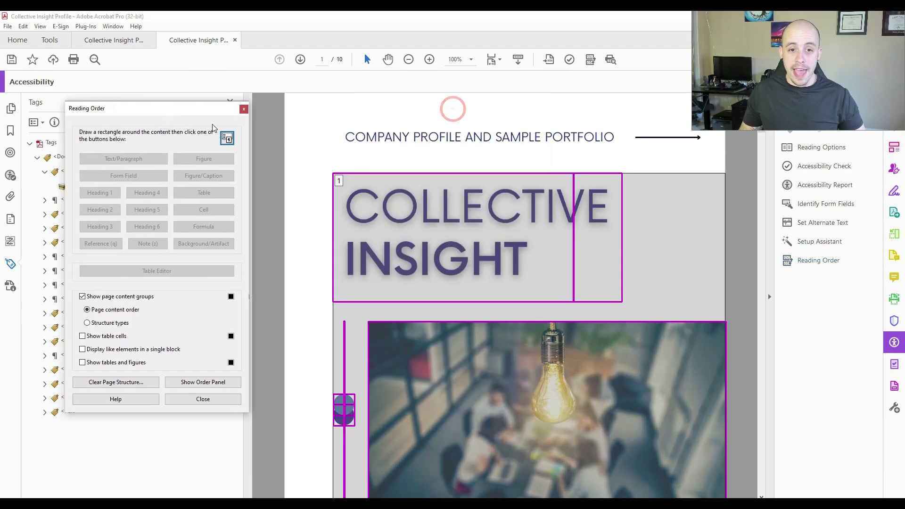
left_click_drag(315, 159, 642, 314)
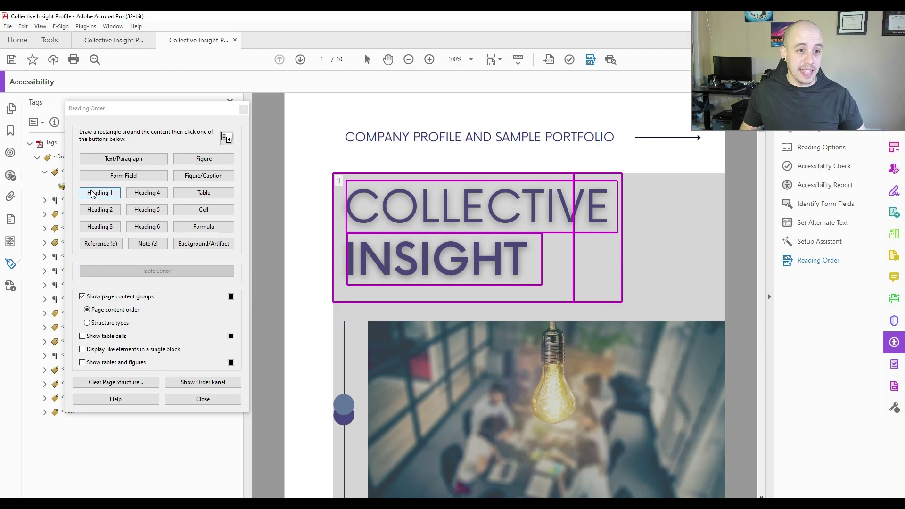
left_click(93, 194)
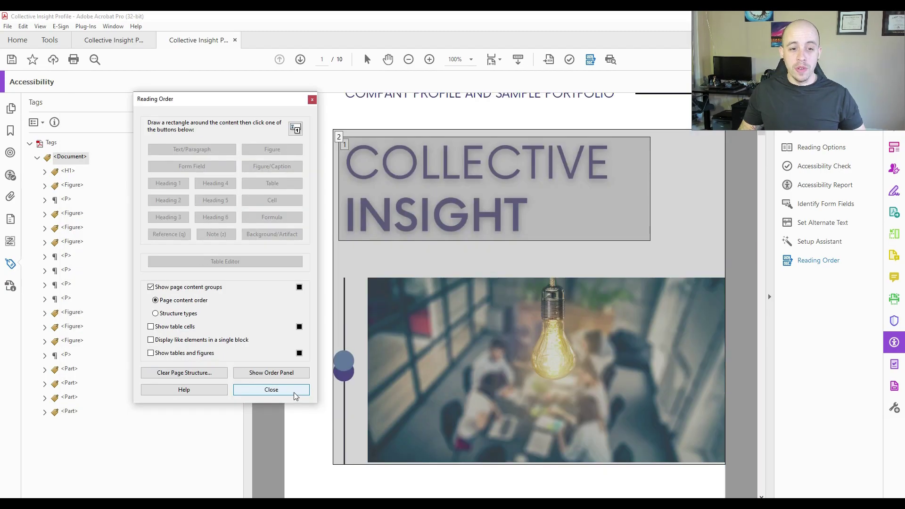
left_click(294, 391)
- Change the PathPathPathImage content in the Figure after the H1 to an artifact
left_click(71, 171)
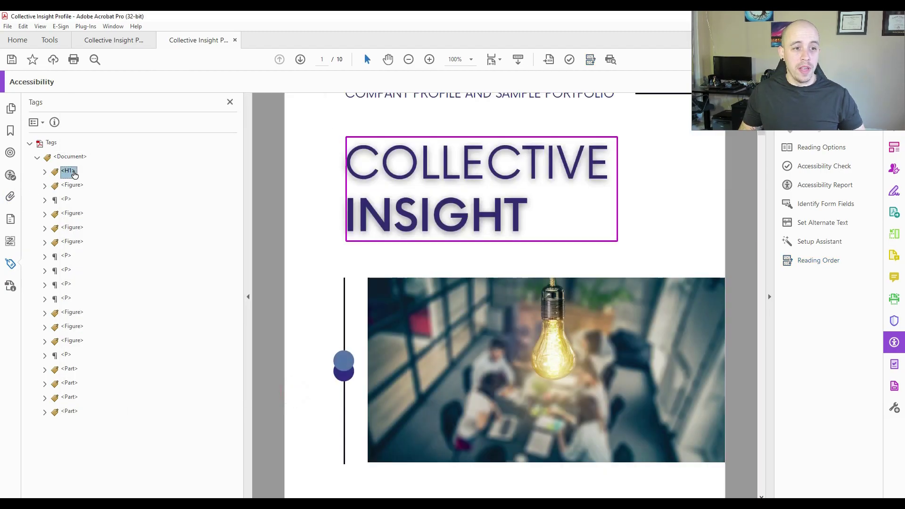
double_click(74, 174)
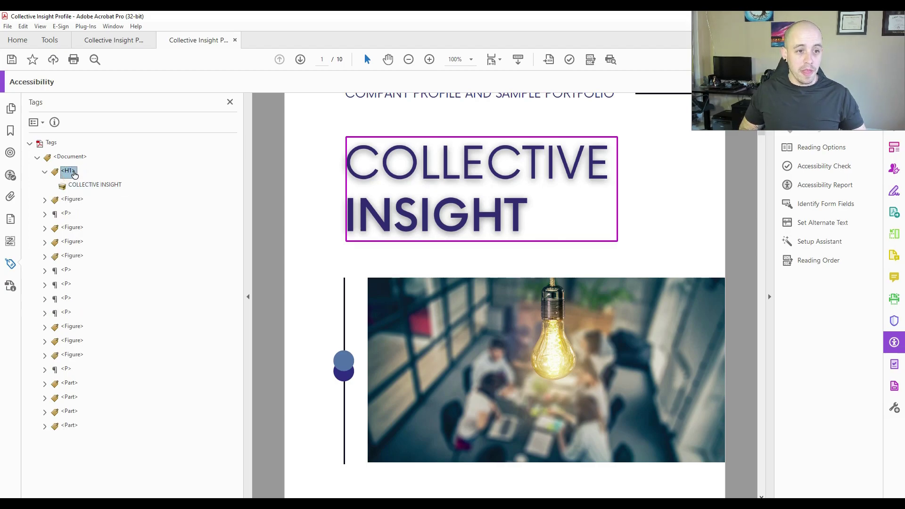
double_click(74, 174)
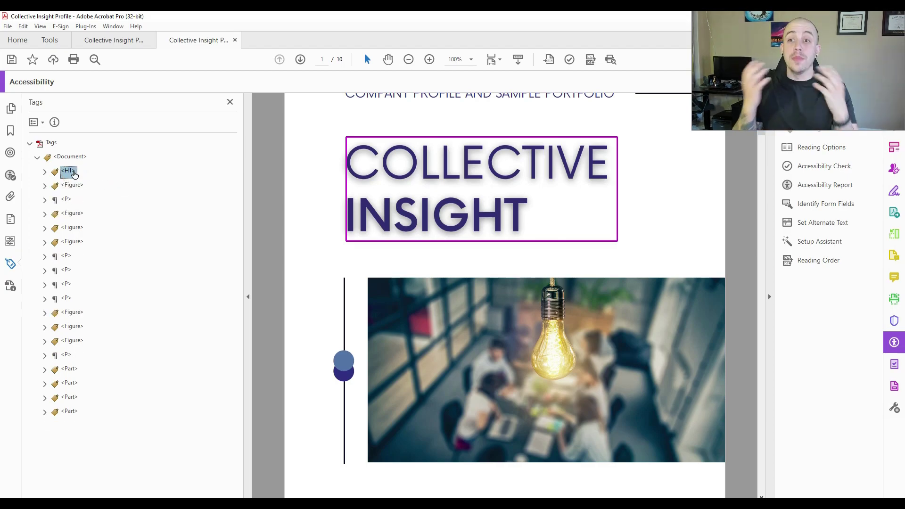
key("Down")
key("Right")
key("Down")
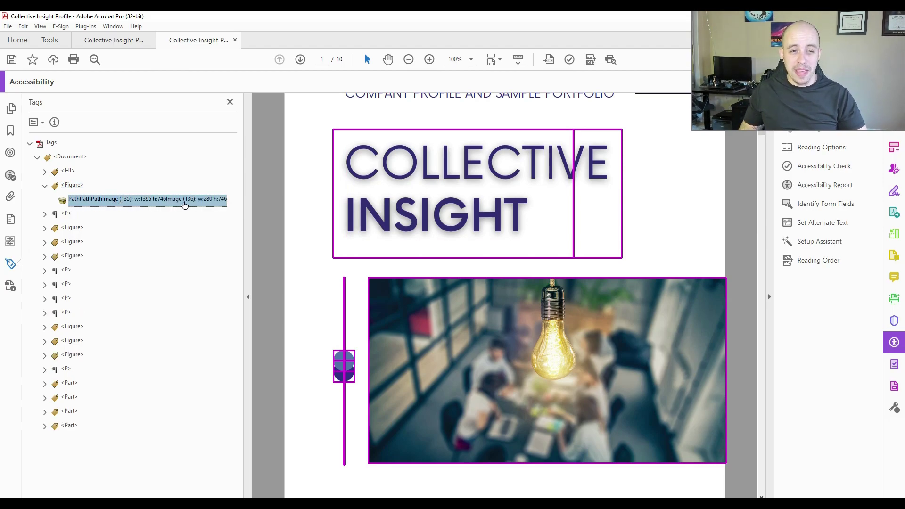
right_click(105, 203)
left_click(156, 339)
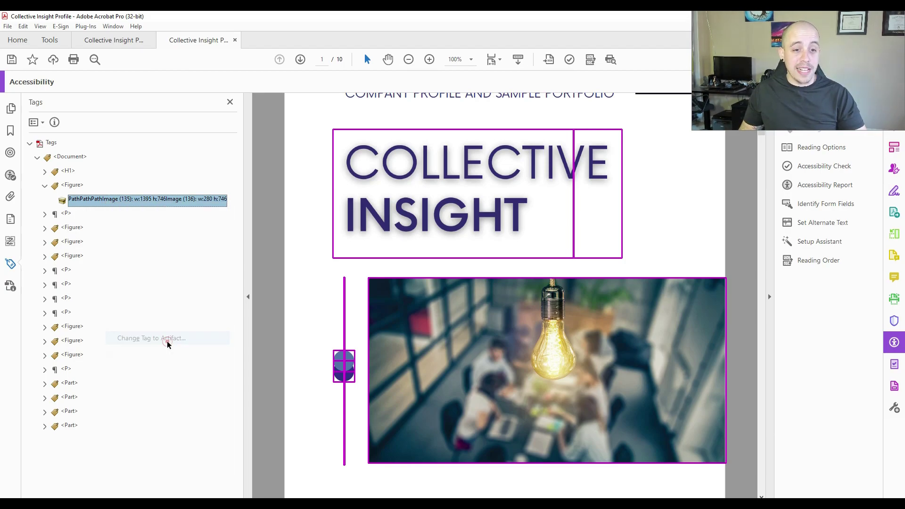
left_click(445, 296)
key("Up")
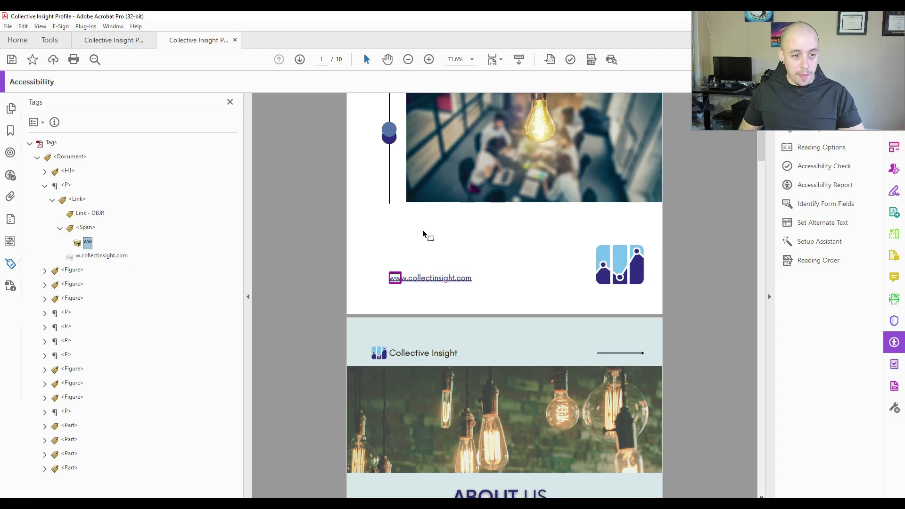
key("Up")
key("Up")
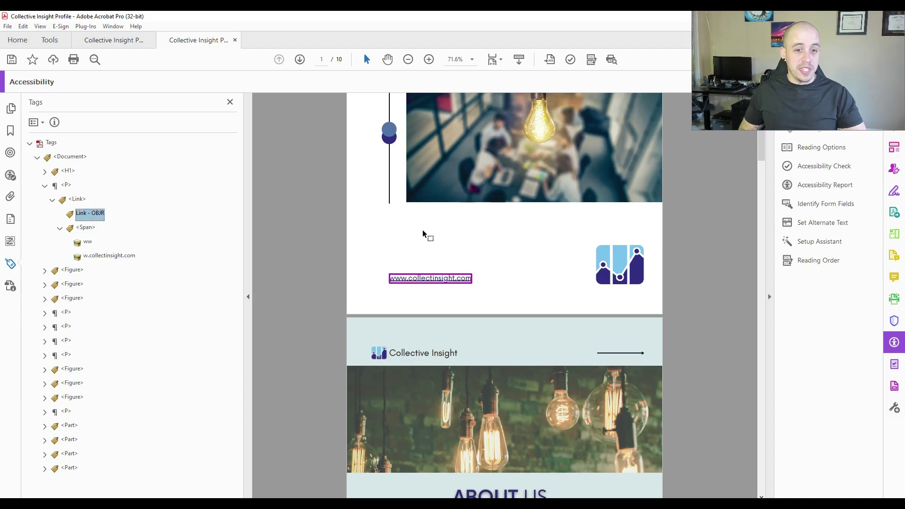
right_click(456, 280)
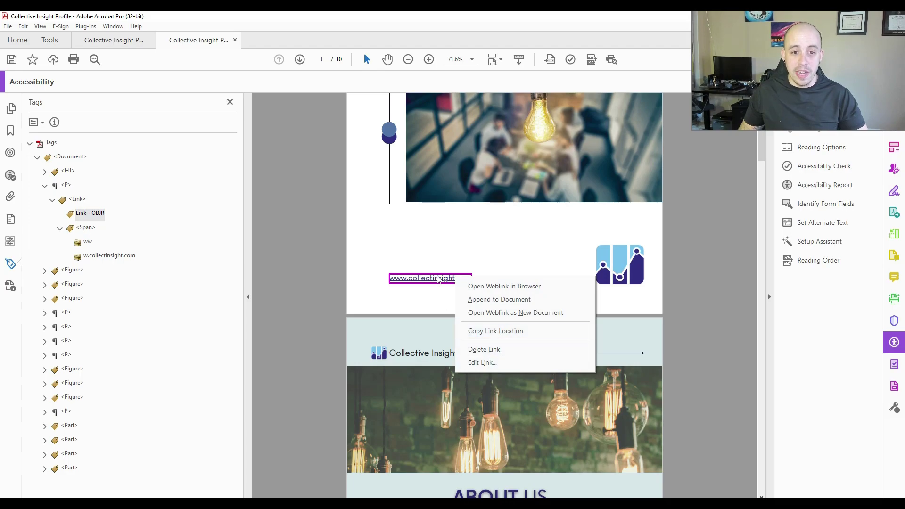
left_click(487, 362)
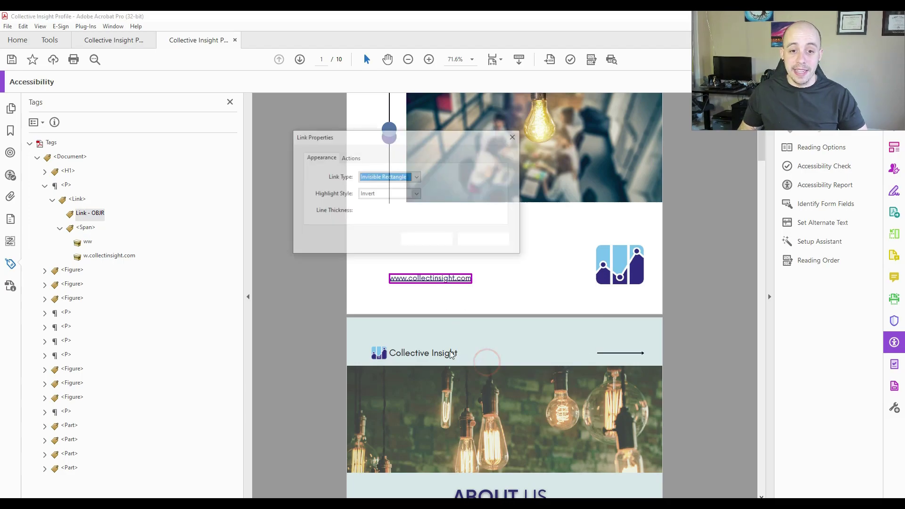
left_click(347, 157)
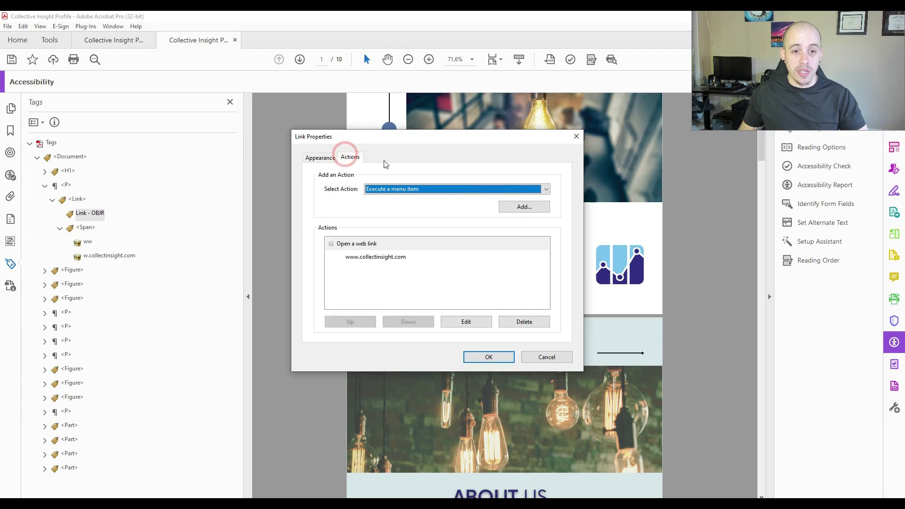
left_click_drag(378, 137, 176, 125)
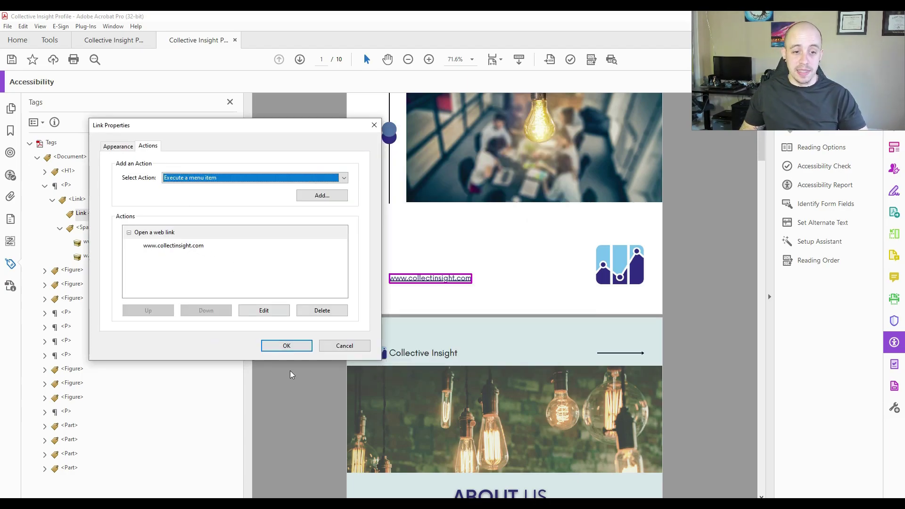
left_click(286, 346)
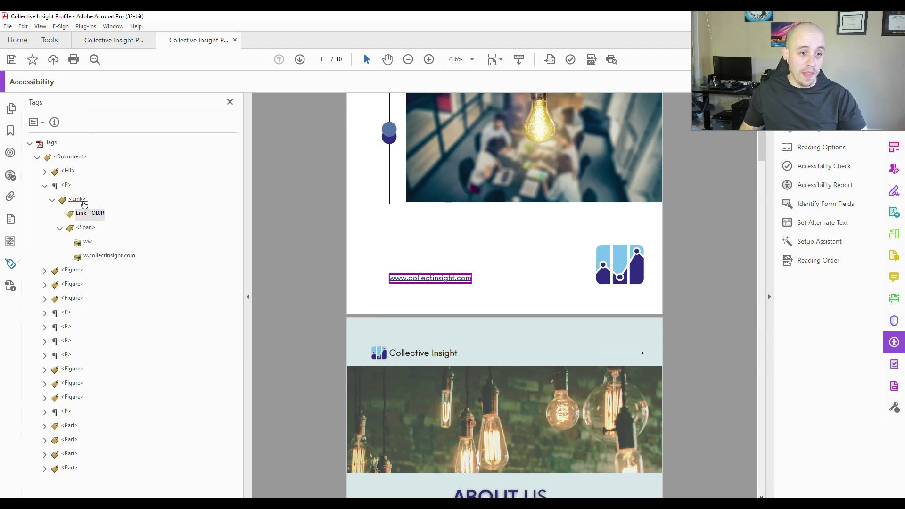
- Expand page 2's Figure tags down to the logo image and PathPath items
left_click(45, 185)
left_click(72, 199)
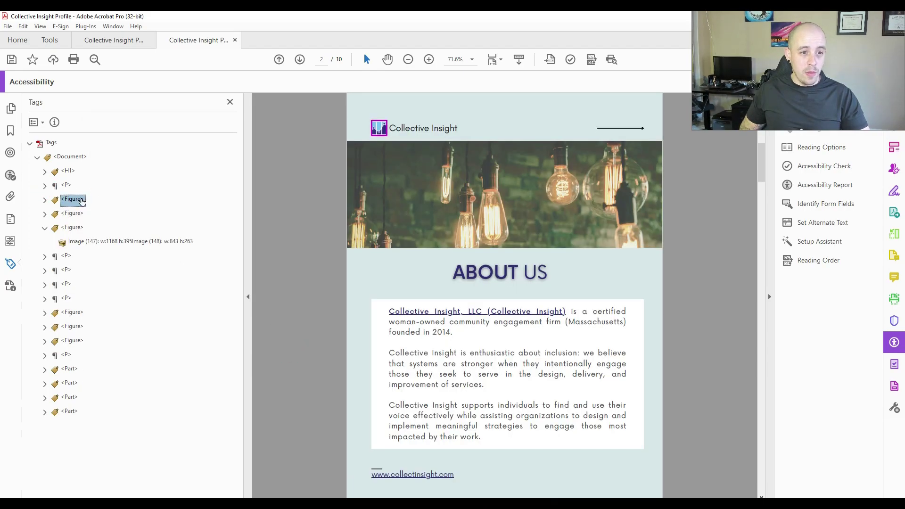
key("Down")
key("Down")
key("Left")
key("Up")
key("Up")
key("Right")
key("Right")
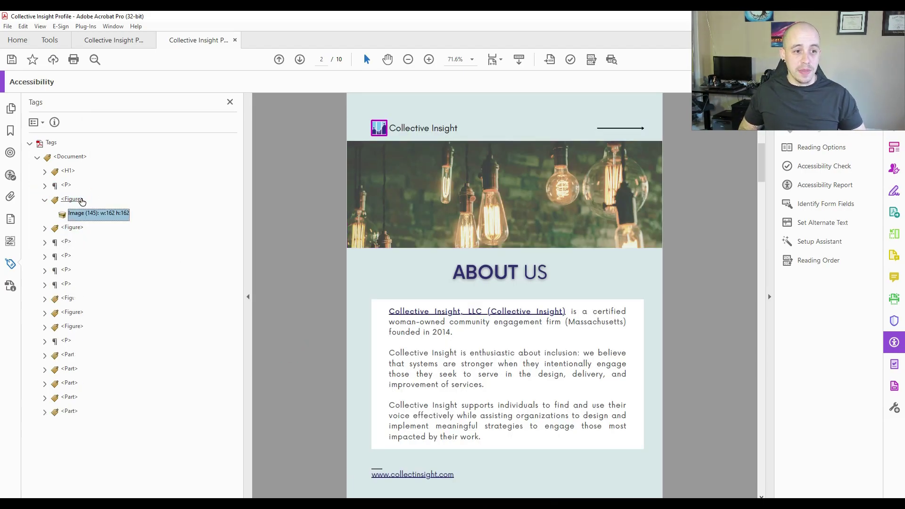
key("Down")
key("Right")
key("Right")
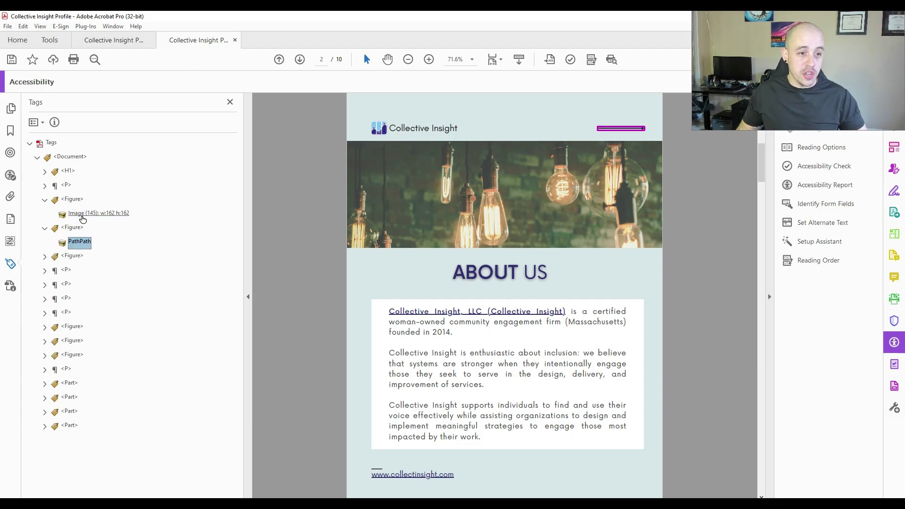
- Change the logo image and PathPath items to artifacts and remove the emptied Figures
left_click(82, 217)
right_click(83, 216)
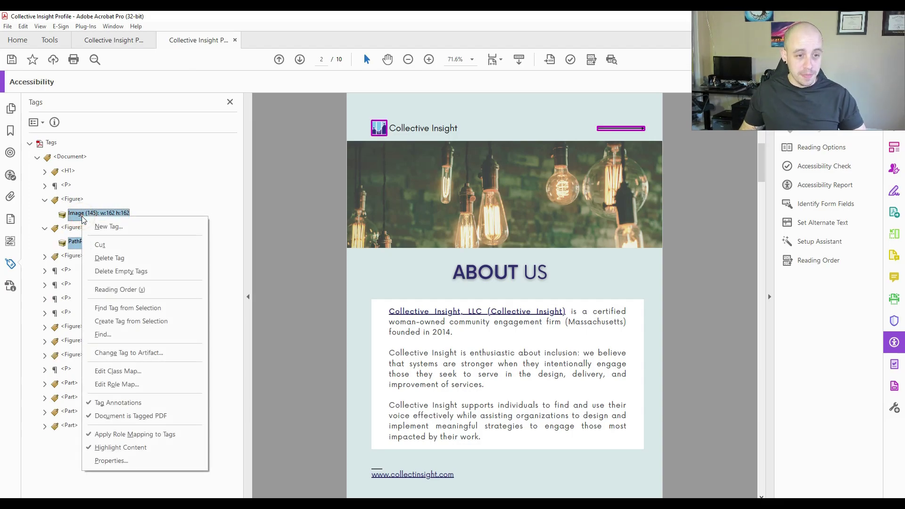
left_click(157, 355)
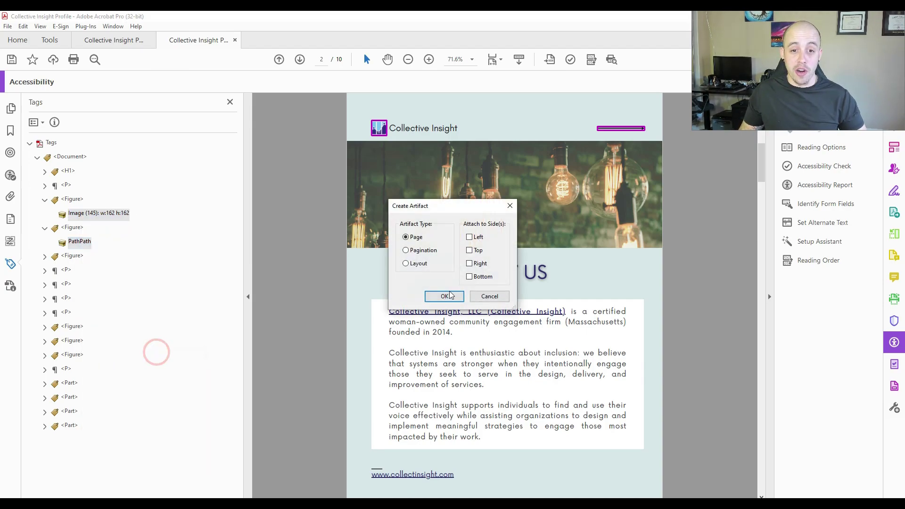
key("Return")
left_click(81, 202)
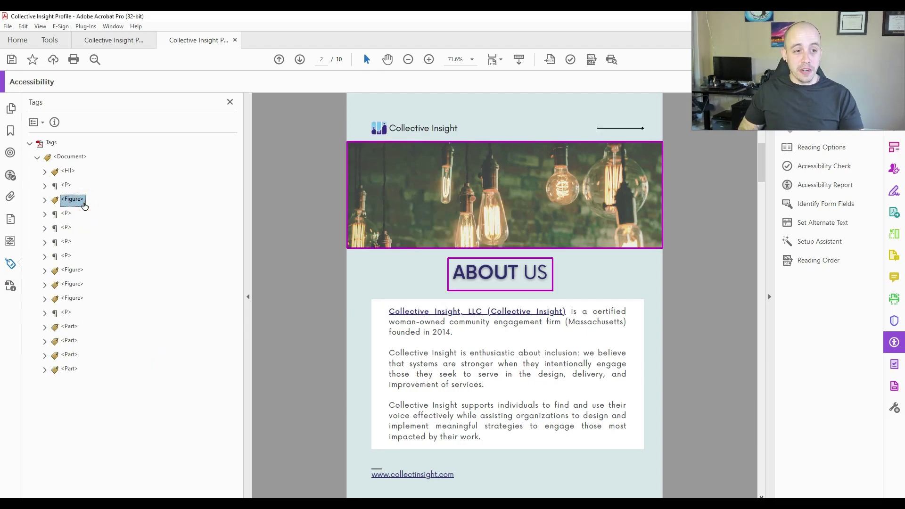
- With the Reading Order tool, tag the ABOUT US title as Heading 2
left_click(810, 262)
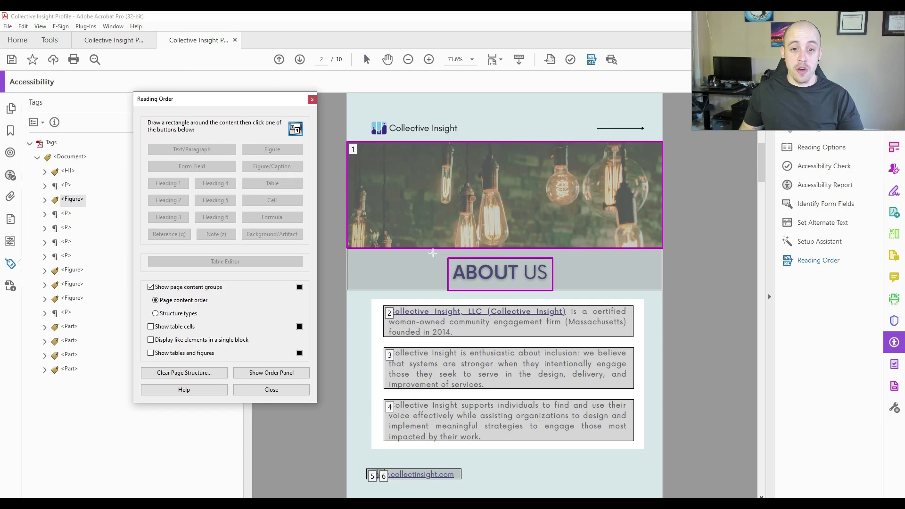
left_click_drag(425, 247, 580, 301)
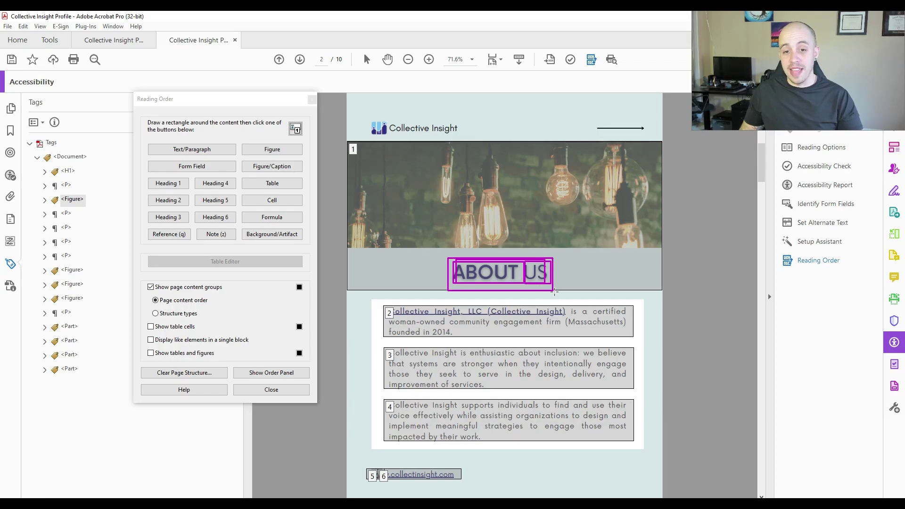
left_click(162, 201)
left_click(274, 390)
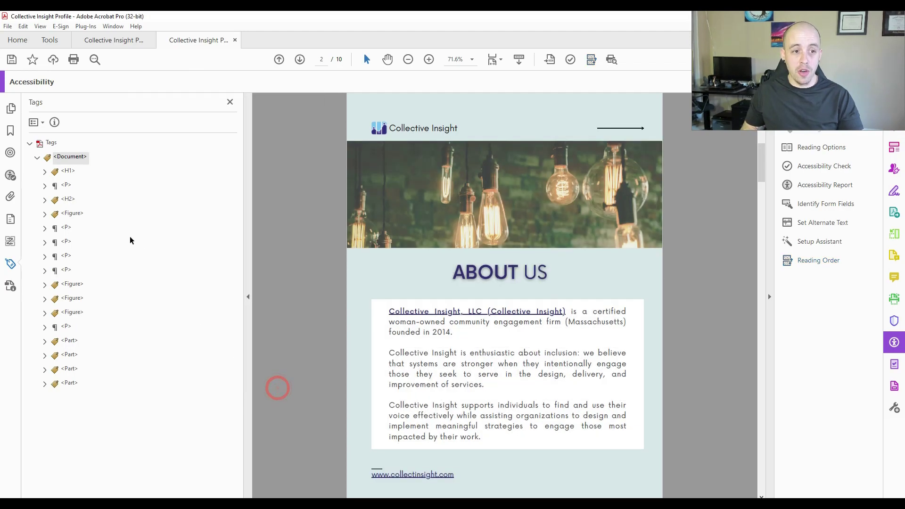
- Change the light-bulb banner Image to an artifact and delete its empty Figure tag
left_click(44, 214)
right_click(88, 229)
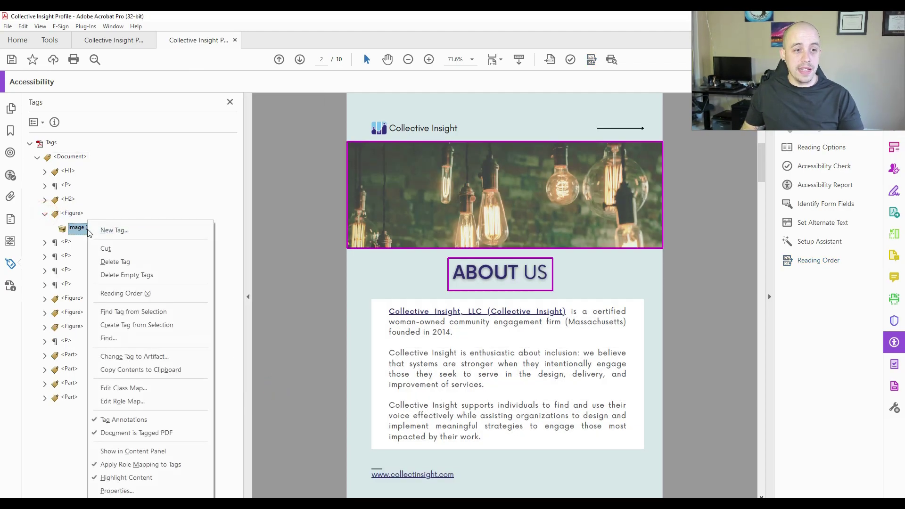
left_click(149, 358)
left_click(447, 295)
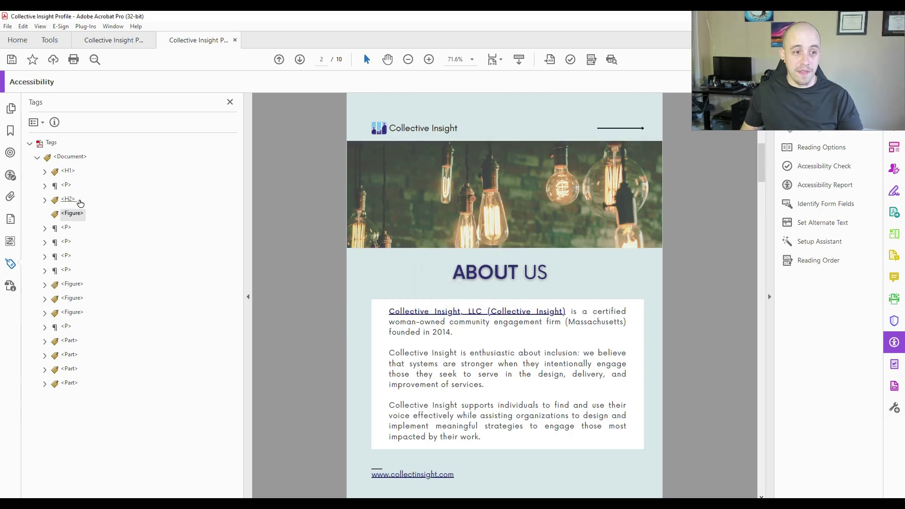
key("Delete")
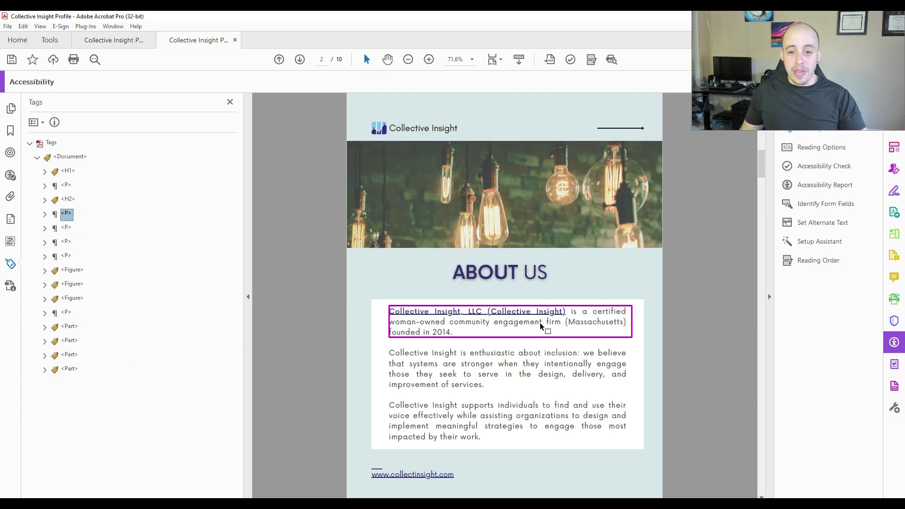
- Link the text 'Collective Insight, LLC (Collective Insight)' to the web page collectiveinsight.com
scroll(539, 323, "up", 3, "ctrl")
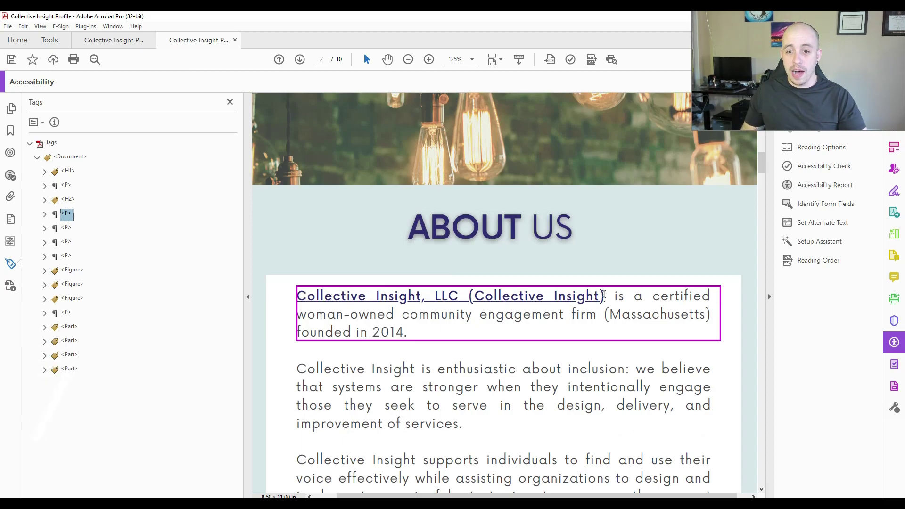
left_click_drag(605, 295, 296, 296)
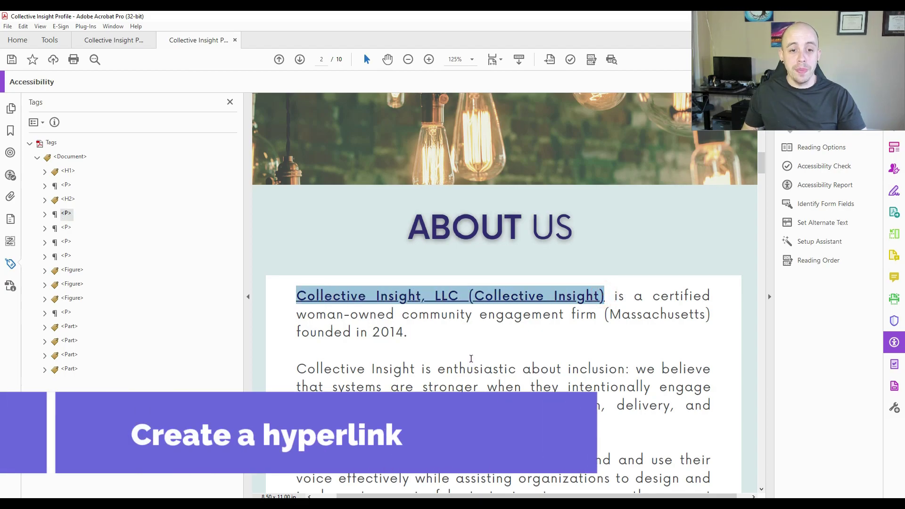
right_click(456, 298)
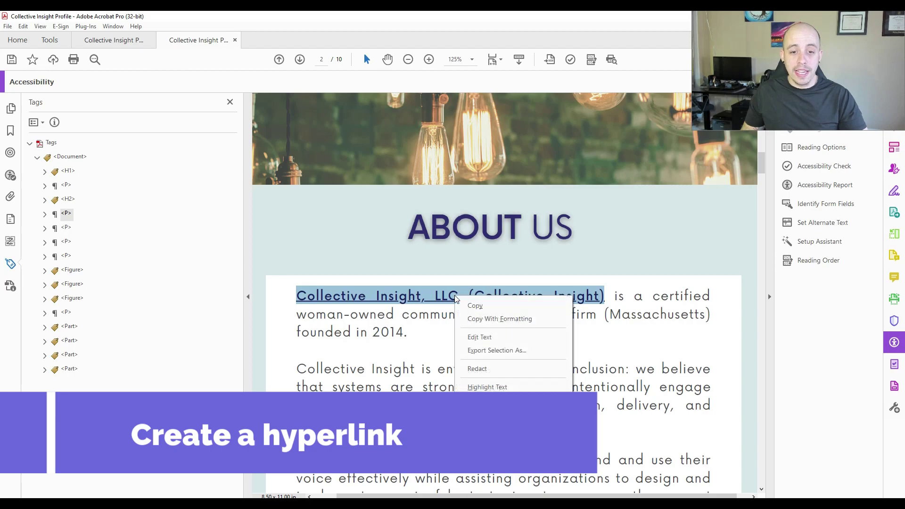
left_click(504, 459)
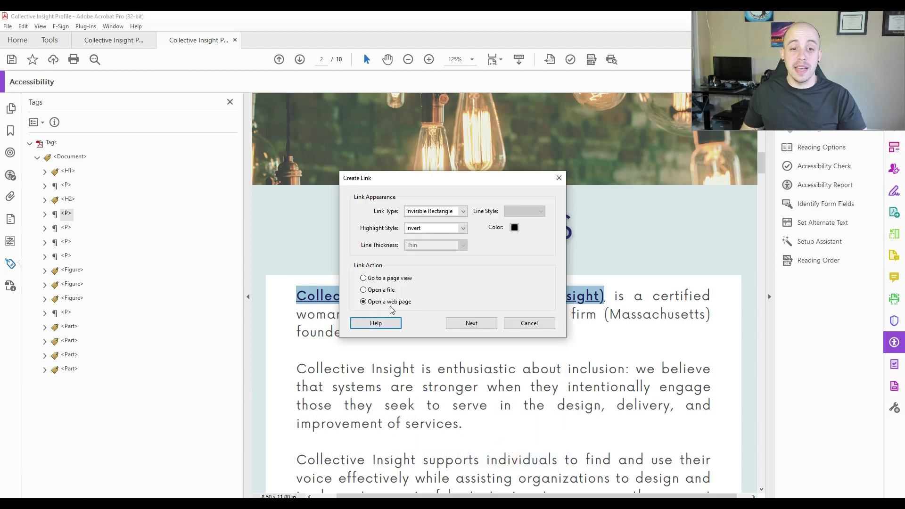
left_click(472, 323)
type("www.")
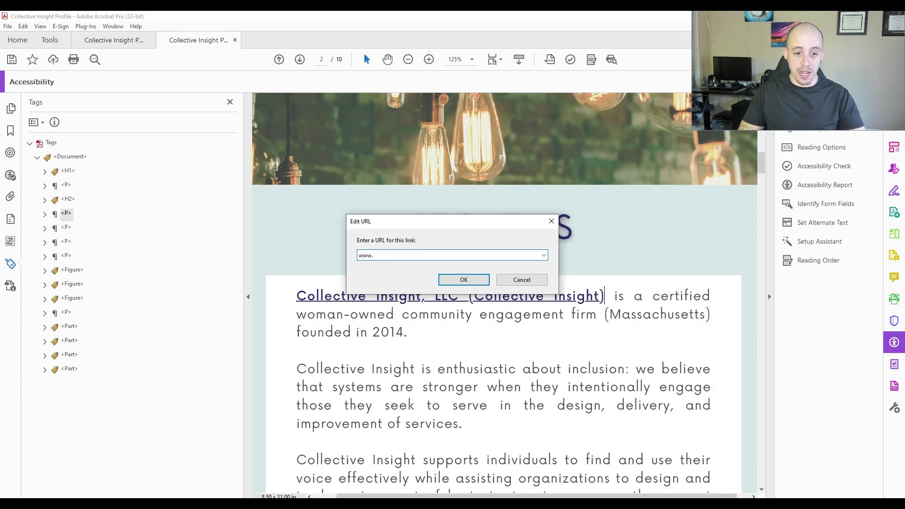
type("collectiveinsight.com")
left_click(467, 280)
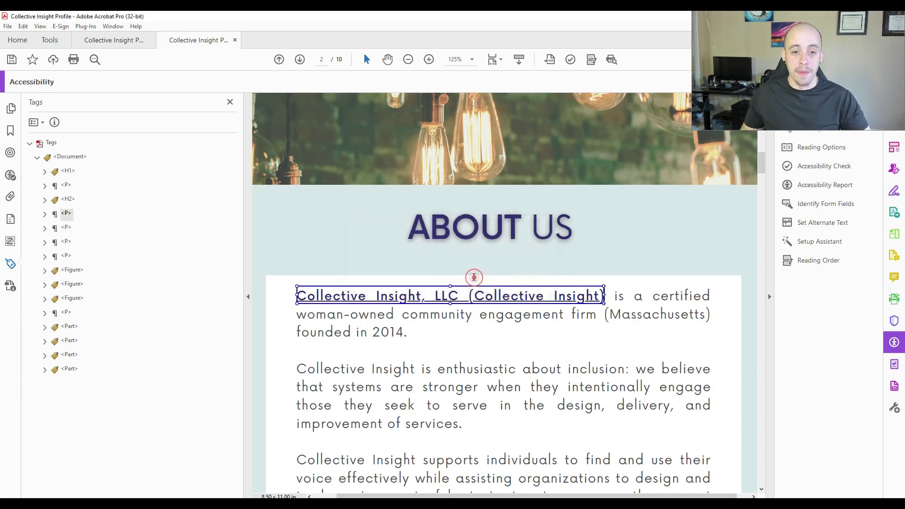
left_click(66, 227)
- Step past the website address line and mission image tags into the Part and Our Mission heading
key("Down")
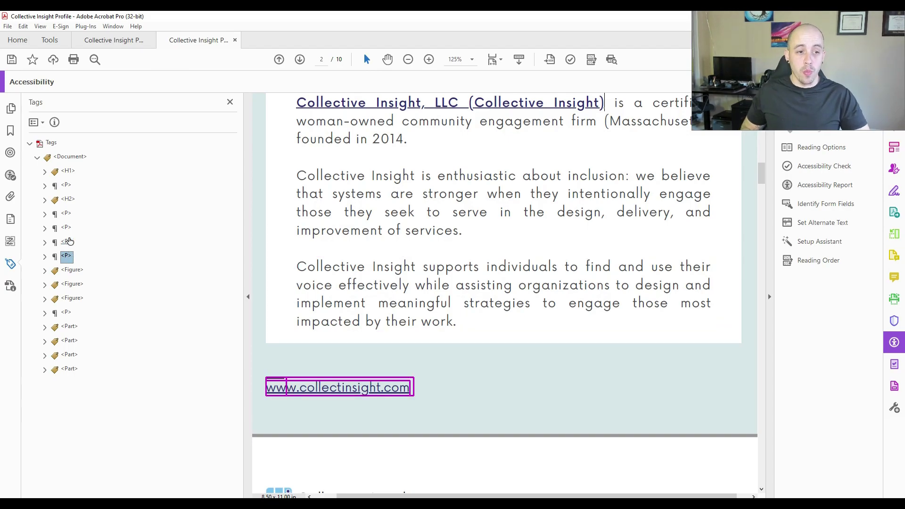
key("Down")
key("Down")
key("Down")
key("Down")
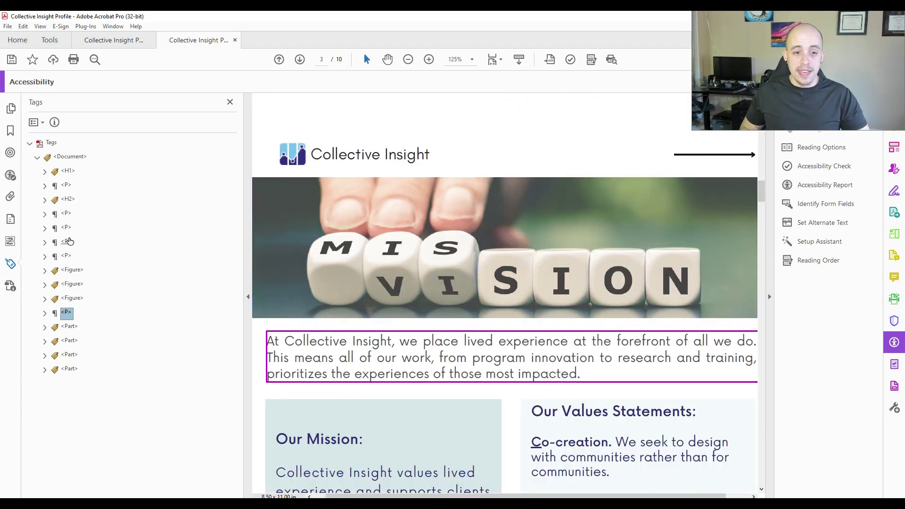
key("Down")
key("Right")
key("Down")
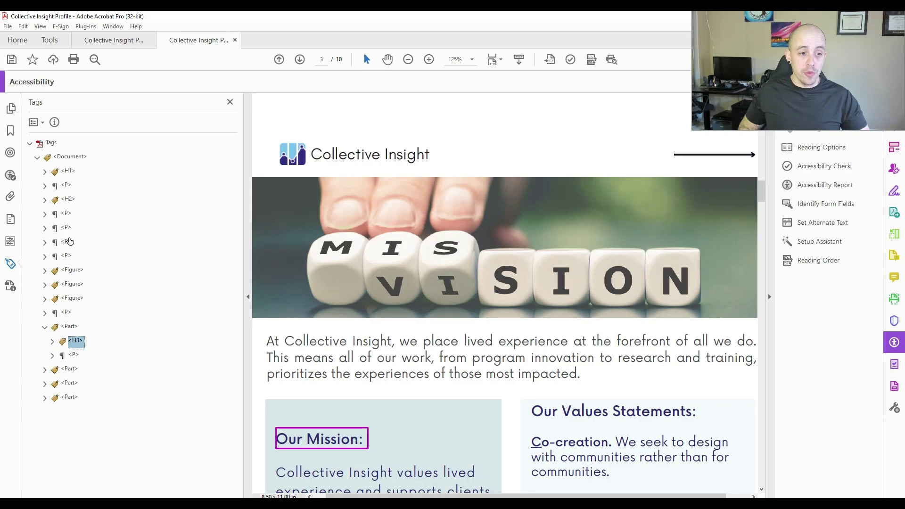
- Review the mission, Co-creation and Access paragraph tags through to page 4's logo figure
key("Down")
key("Up")
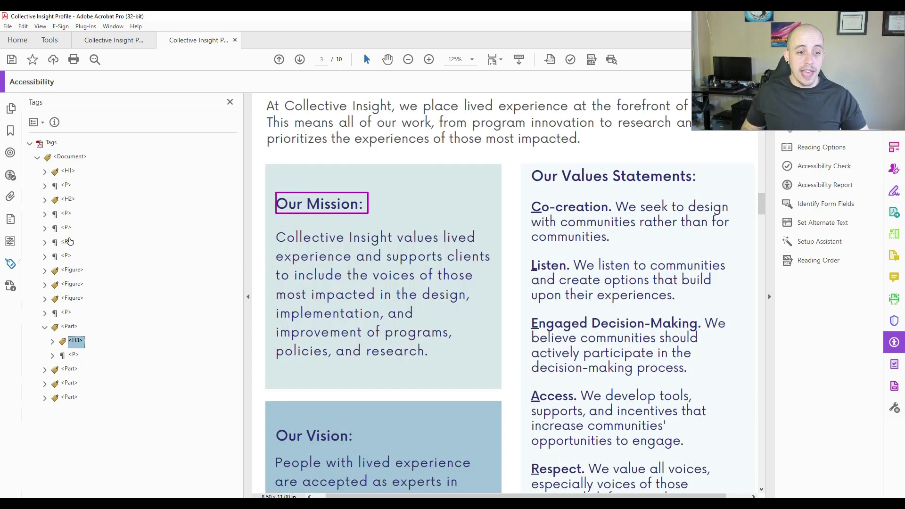
key("Down")
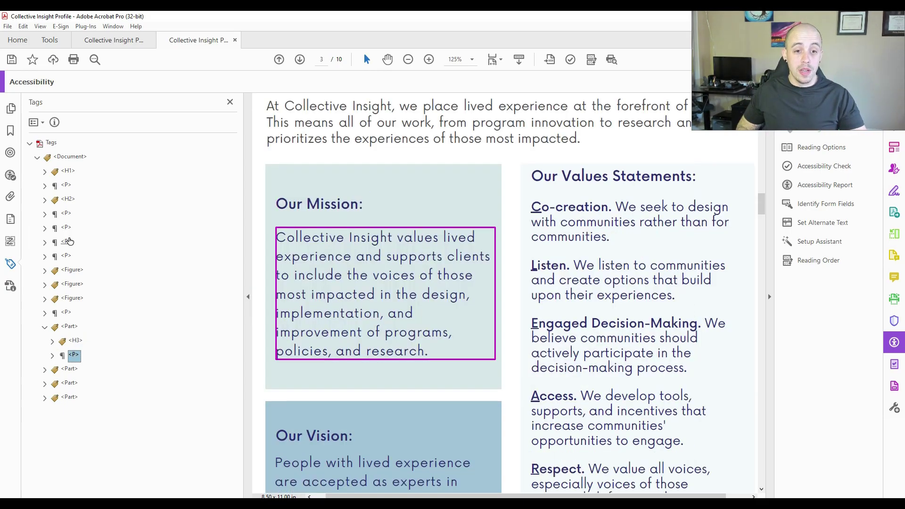
key("Down")
key("Down")
key("Down")
key("Down")
key("Down")
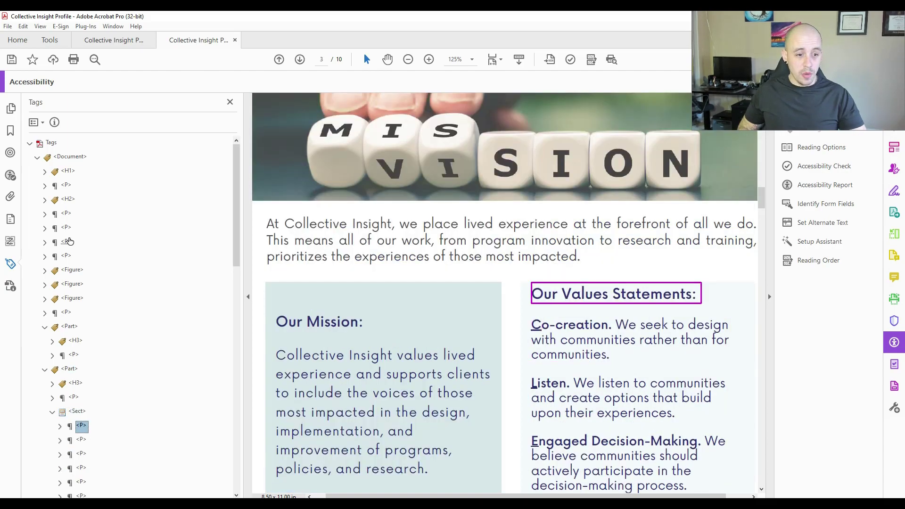
key("Down")
key("Down")
key("Down")
key("Down")
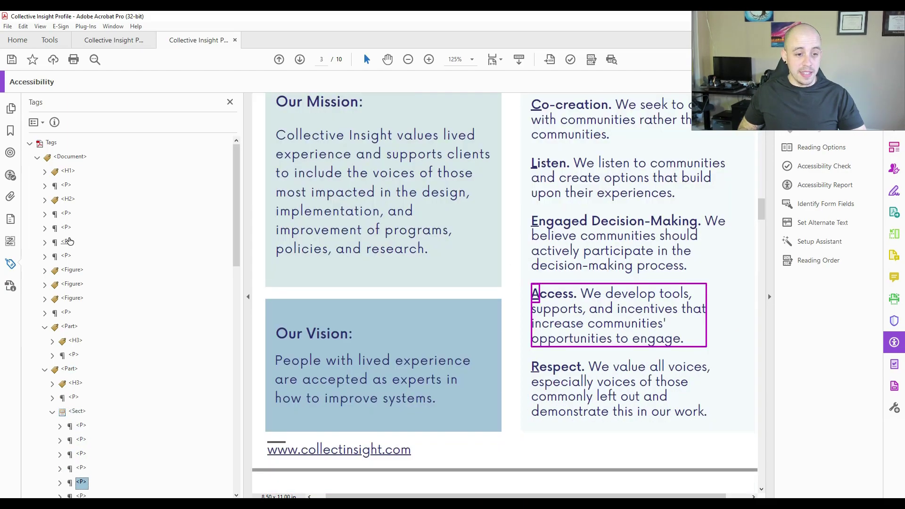
key("Down")
key("Down")
key("Down")
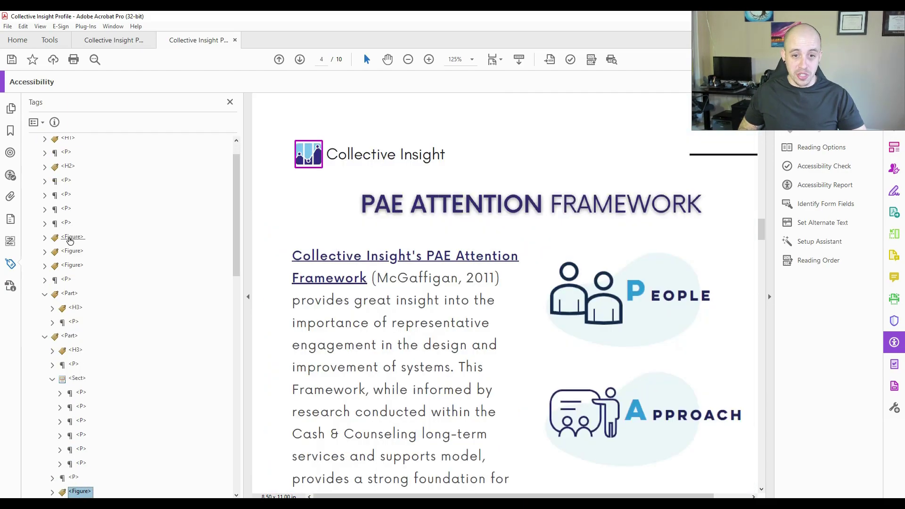
key("Down")
key("Down")
key("Down")
key("Down")
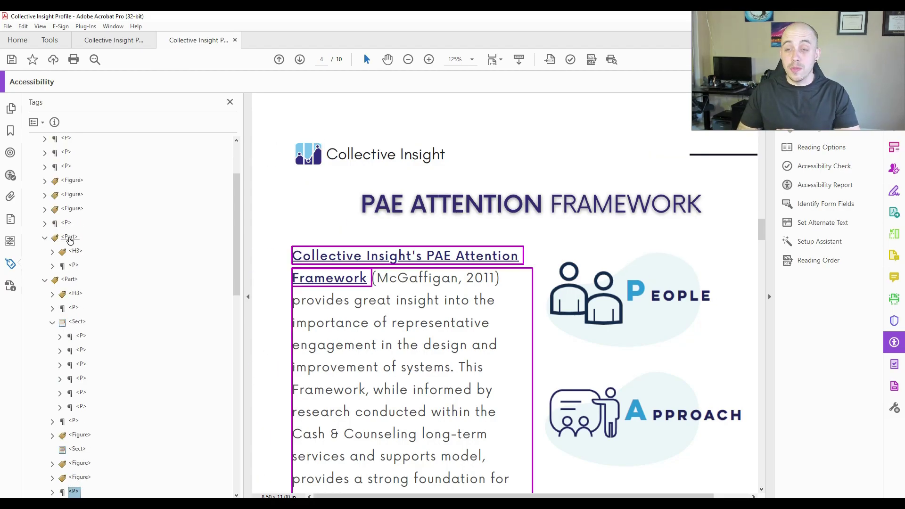